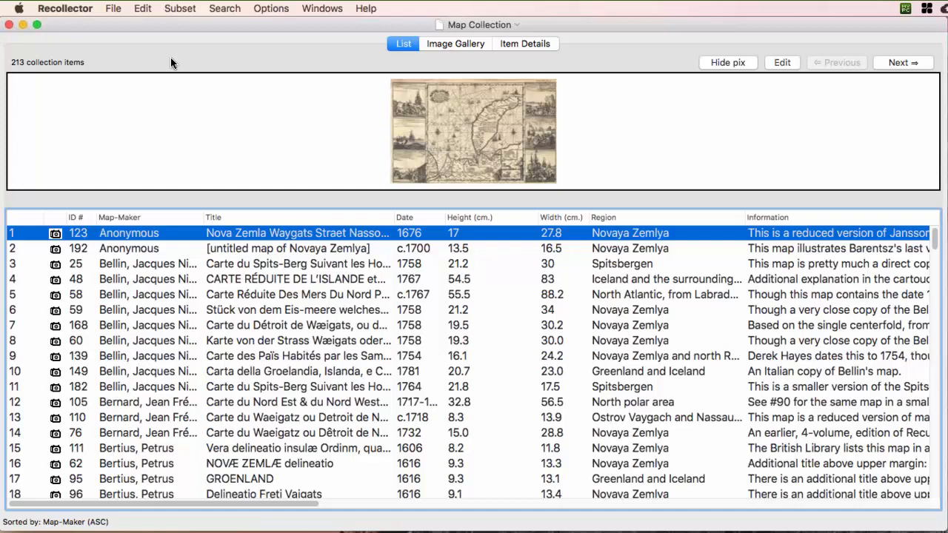
Step: Start a printed report with the wizard and limit its scope to the Greenland subset
left_click(113, 9)
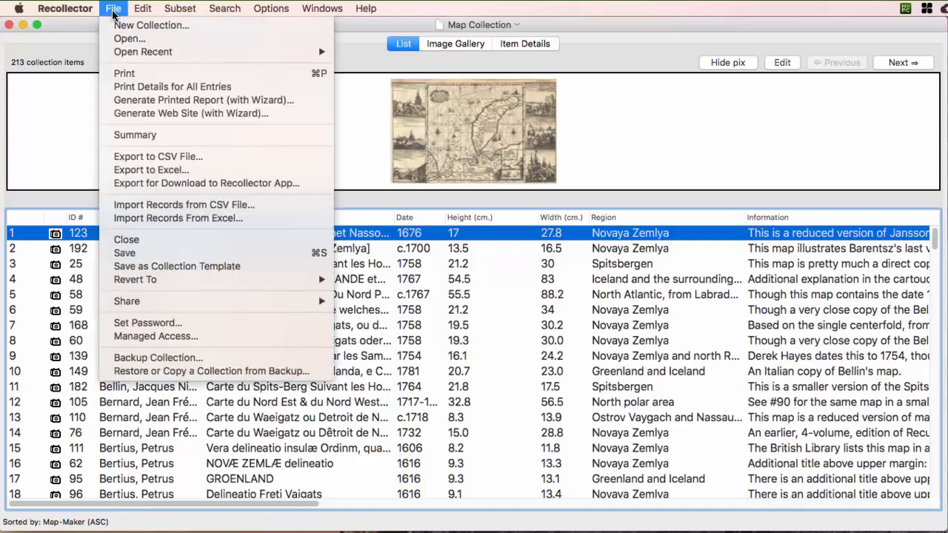
left_click(143, 103)
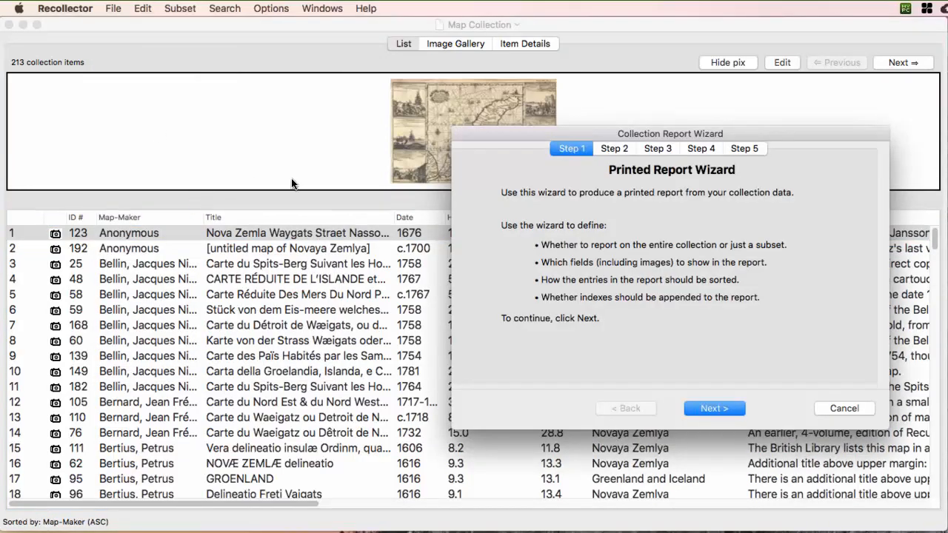
left_click(712, 408)
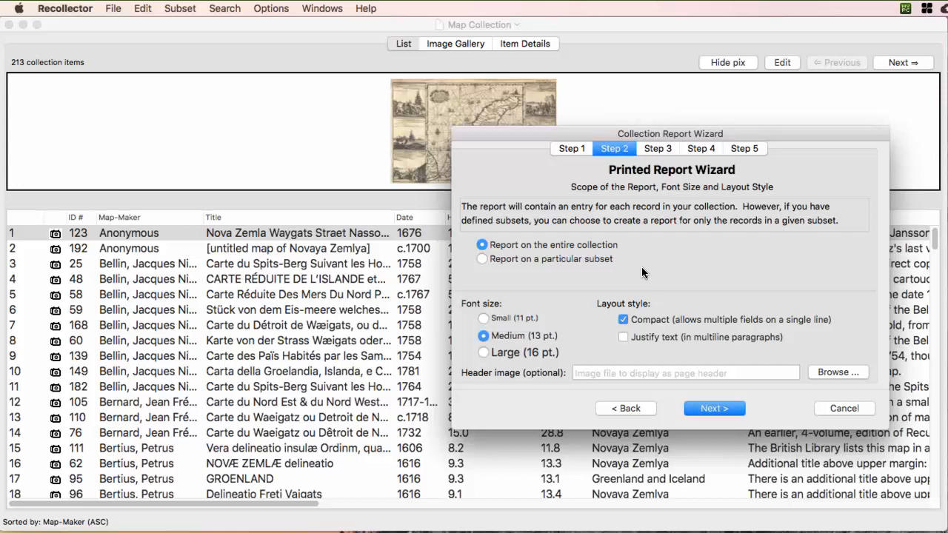
left_click(517, 258)
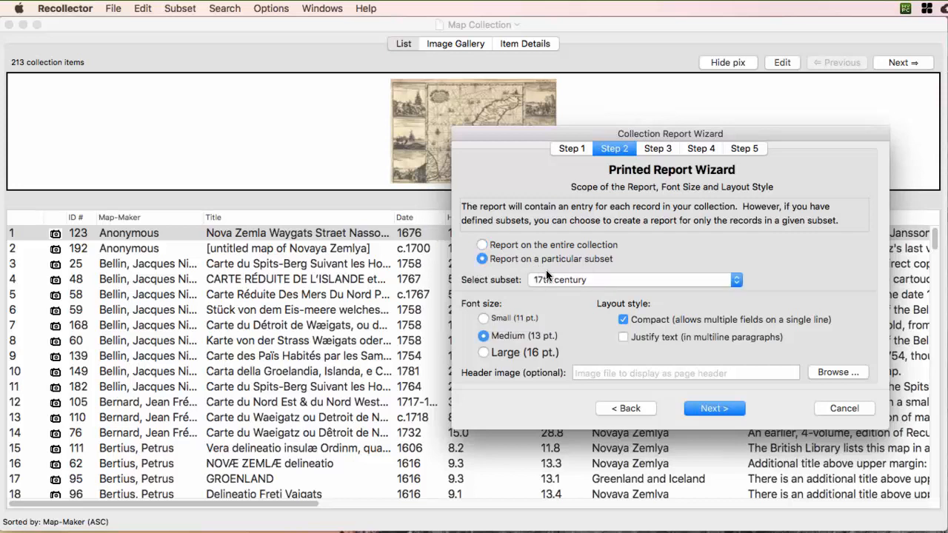
left_click(557, 278)
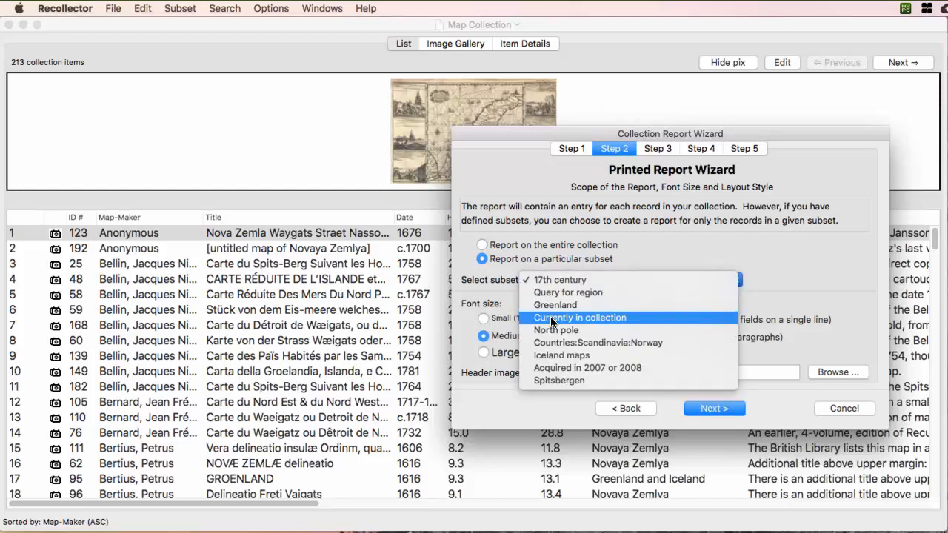
left_click(549, 306)
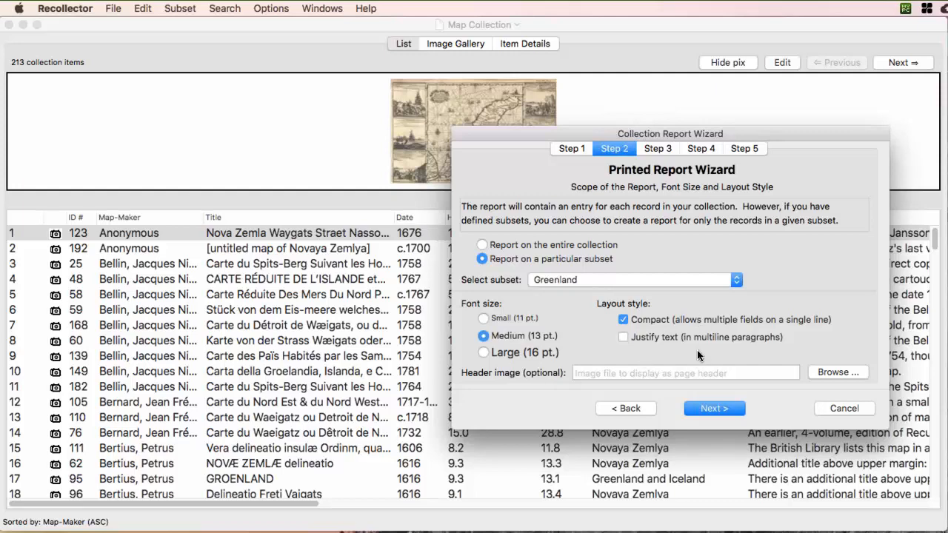
left_click(715, 409)
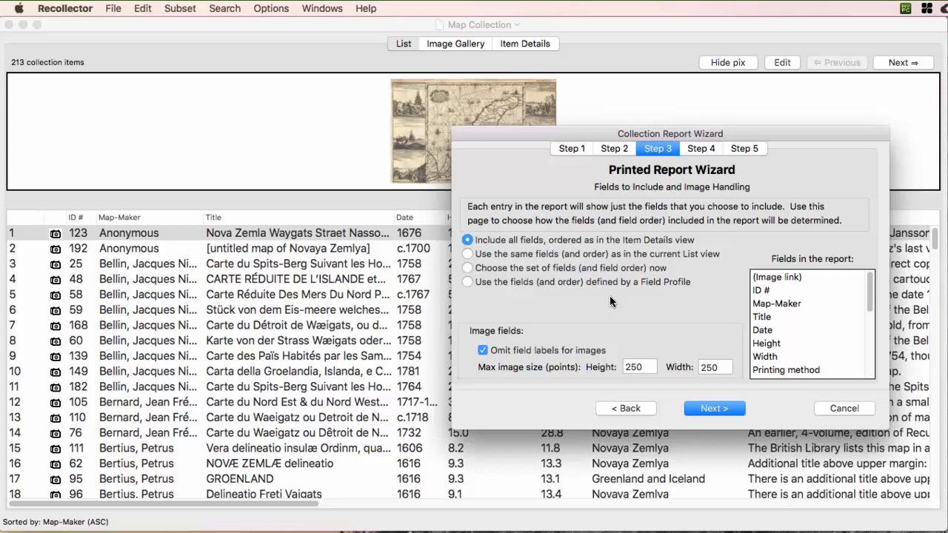
Step: Base the report's fields and their order on the Web site field profile
left_click(467, 282)
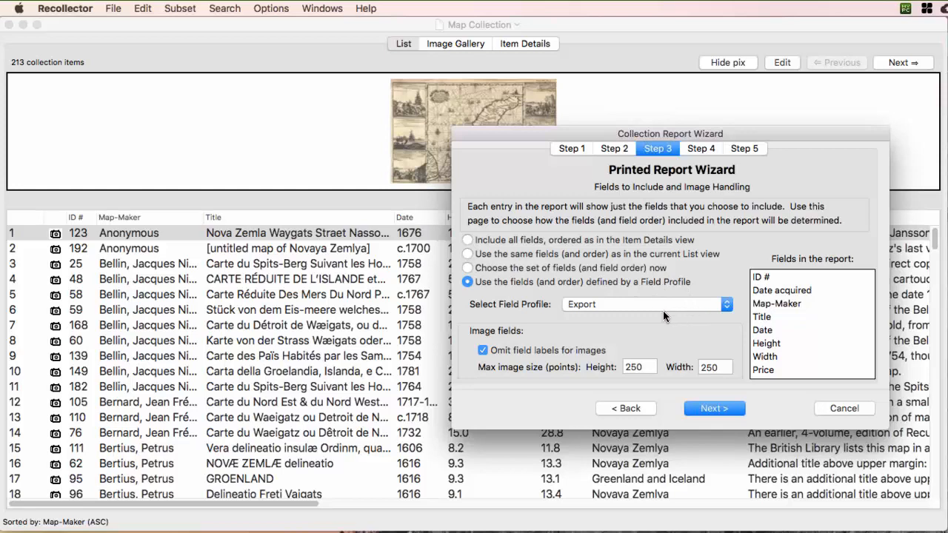
left_click(726, 307)
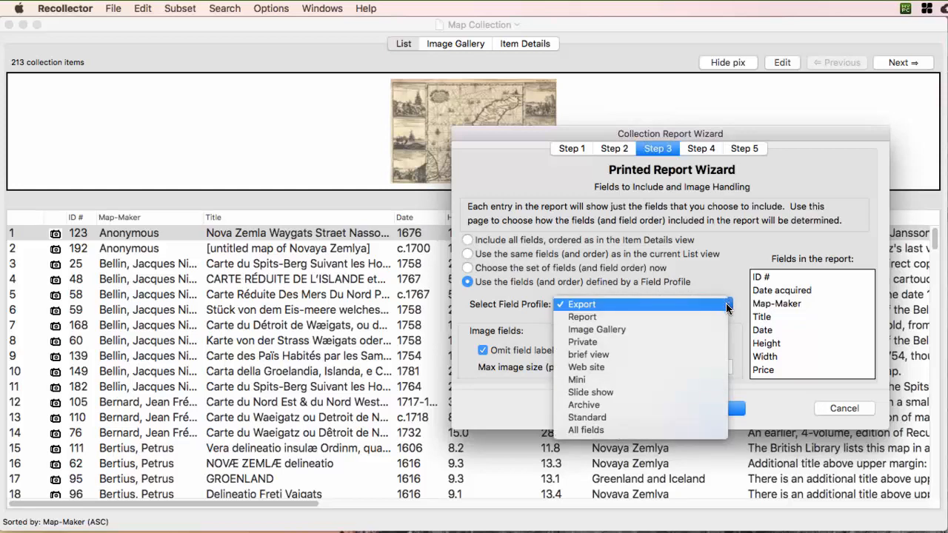
left_click(579, 368)
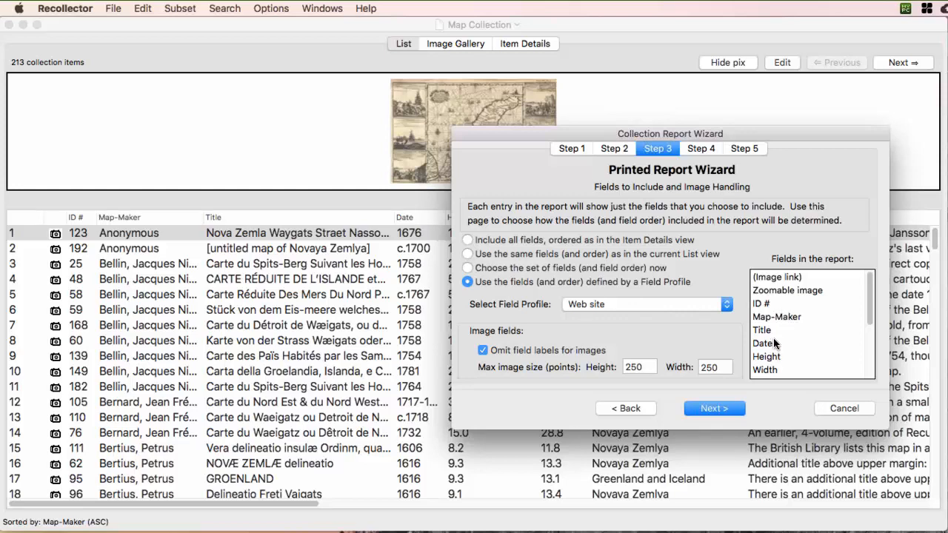
Step: Customize the report's chosen fields by removing Zoomable image and moving Date directly above Map-Maker
left_click(467, 268)
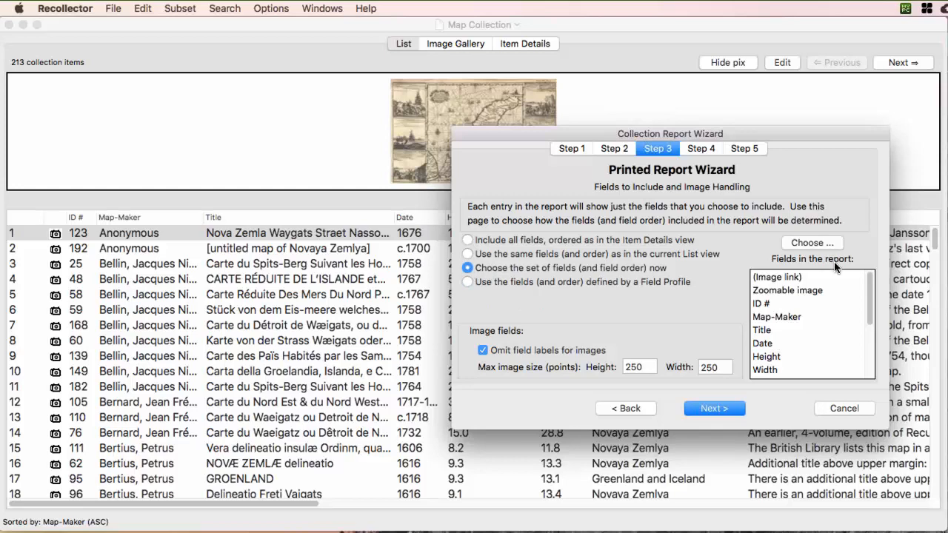
left_click(818, 241)
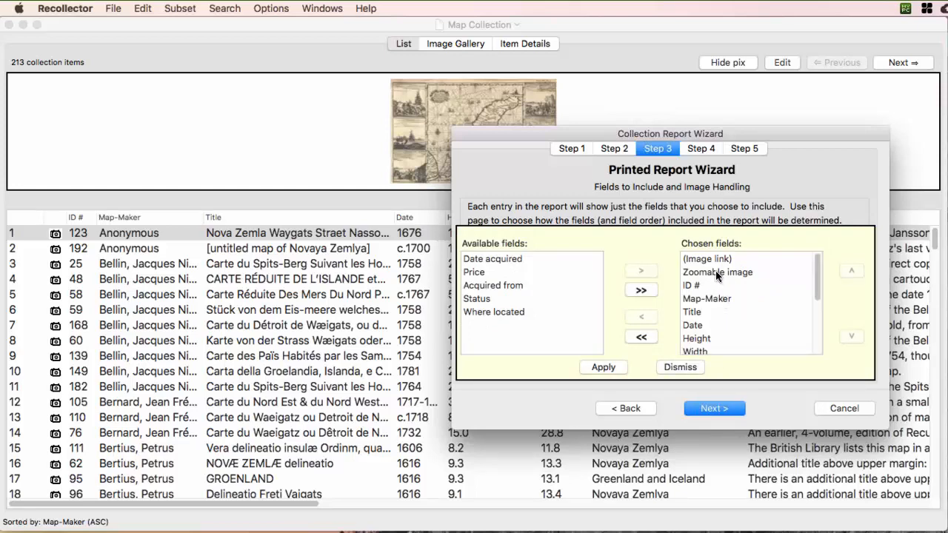
left_click_drag(716, 276, 504, 329)
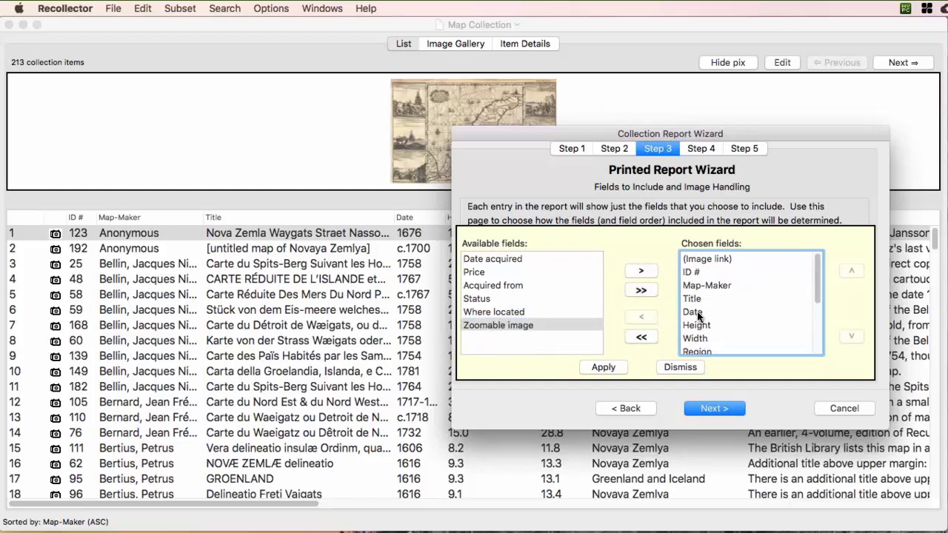
left_click_drag(697, 314, 699, 283)
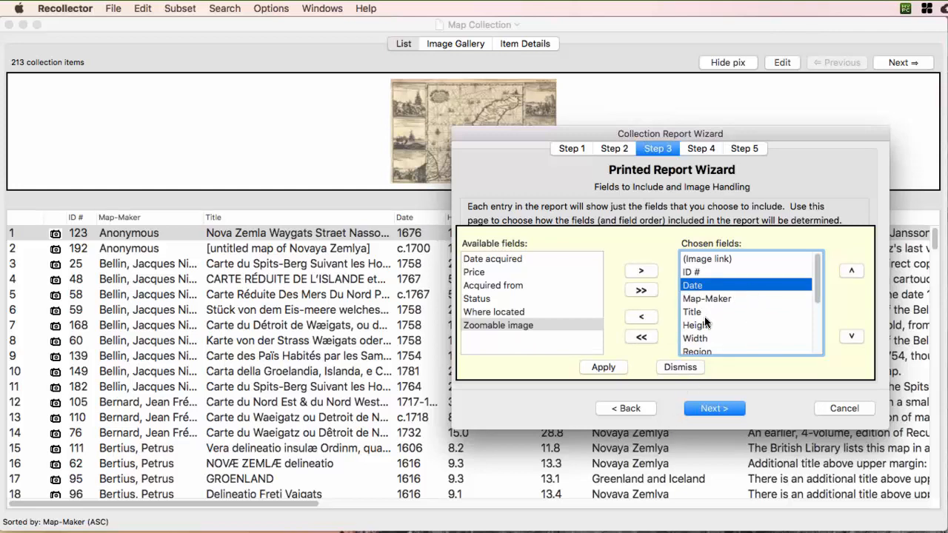
left_click(592, 364)
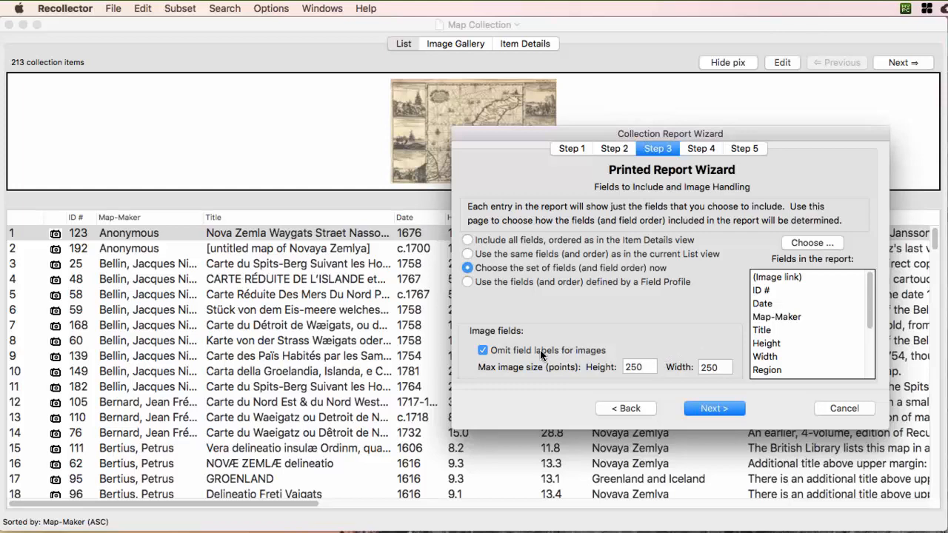
left_click(714, 408)
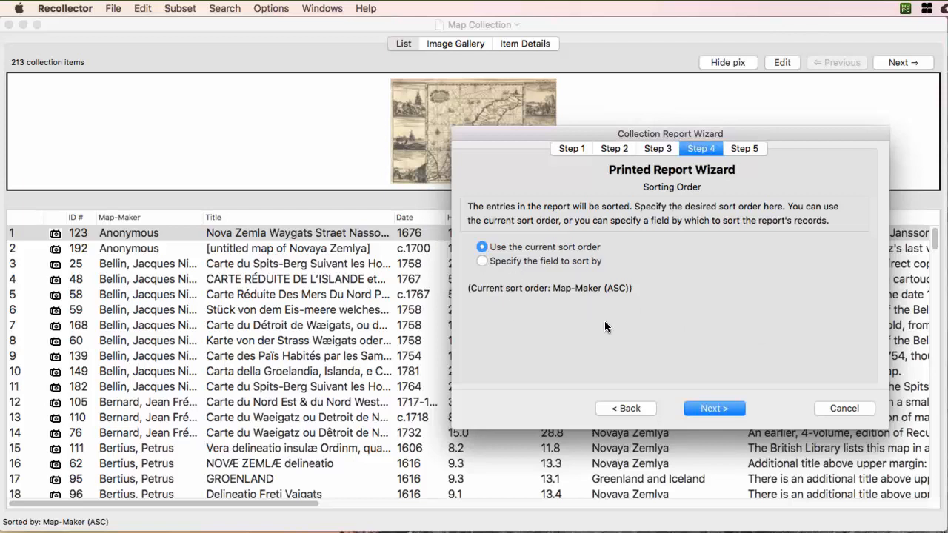
Step: Specify Date as the field that sorts the report entries, in ascending order
left_click(481, 260)
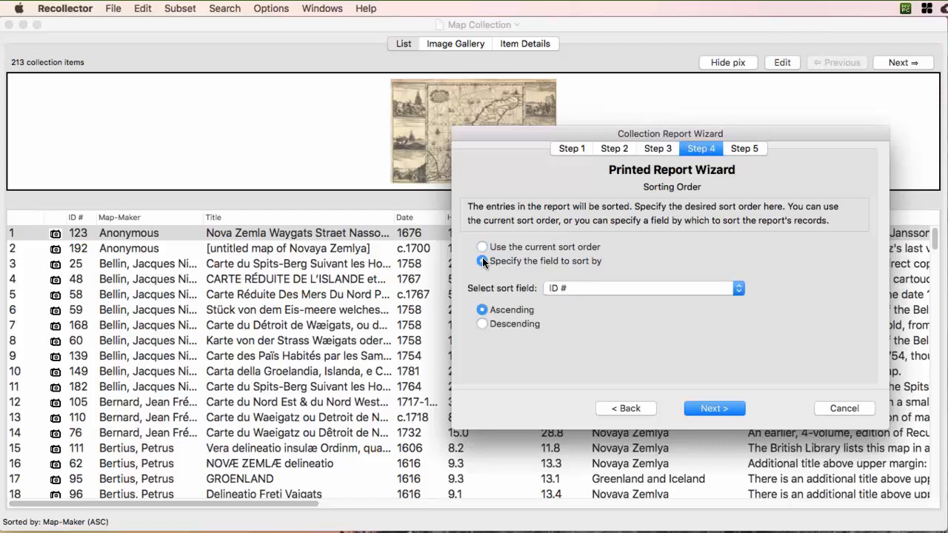
left_click(616, 290)
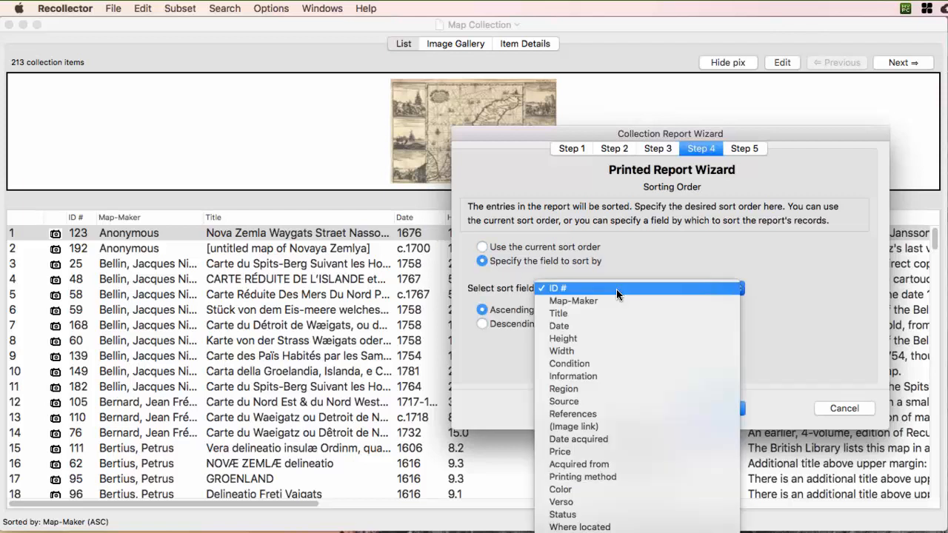
left_click(570, 333)
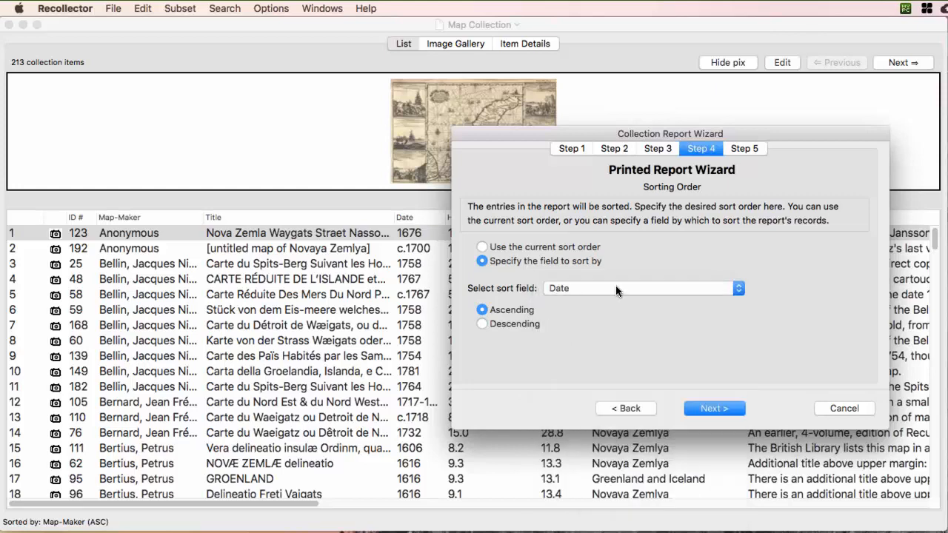
left_click(718, 408)
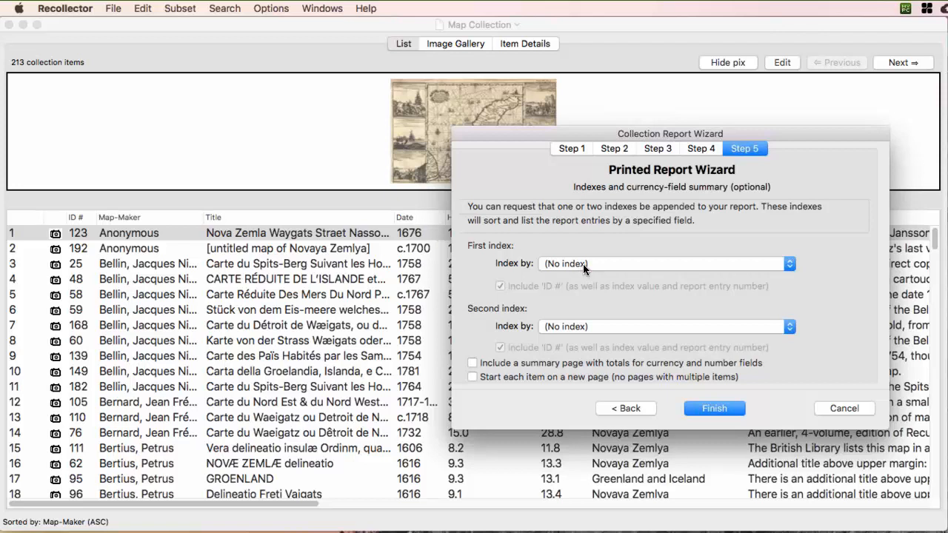
Step: Add a first index by Map-Maker that includes the ID #, and finish the wizard
left_click(653, 264)
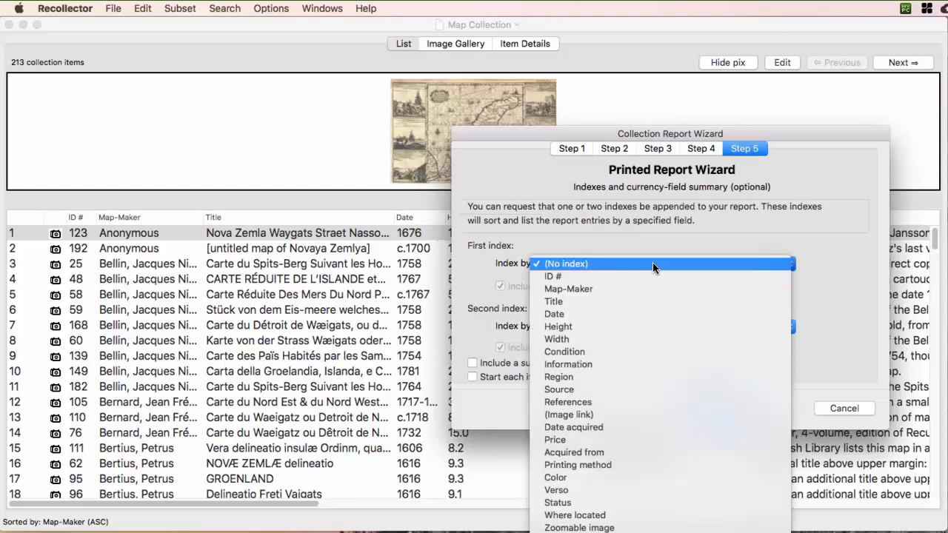
left_click(589, 290)
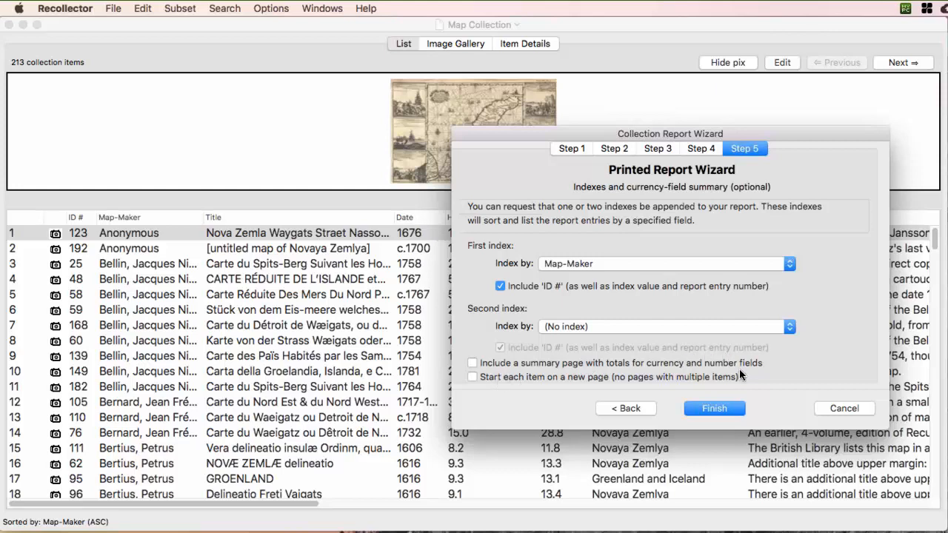
left_click(715, 407)
left_click(715, 409)
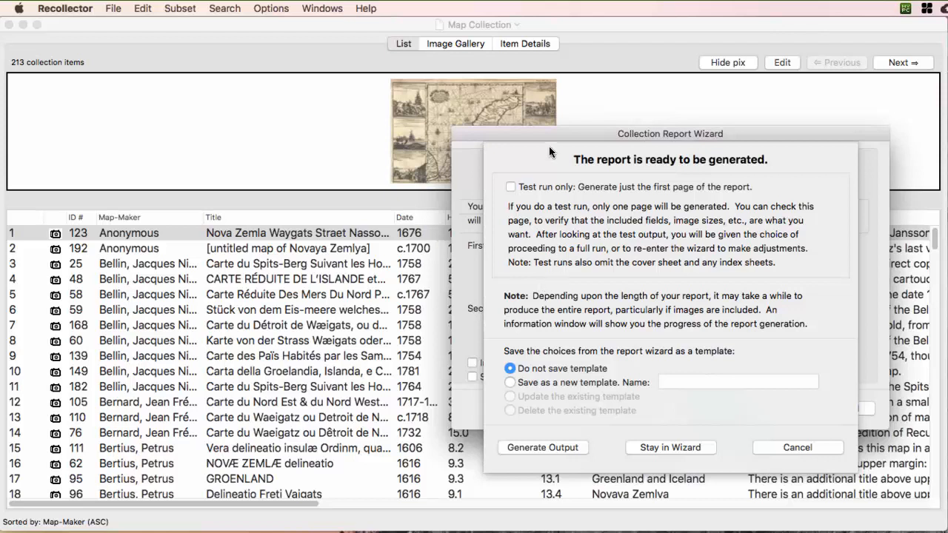
Step: Generate a test run of only the report's first page, examine it as a PDF in Preview, and close it
left_click(510, 187)
left_click(550, 447)
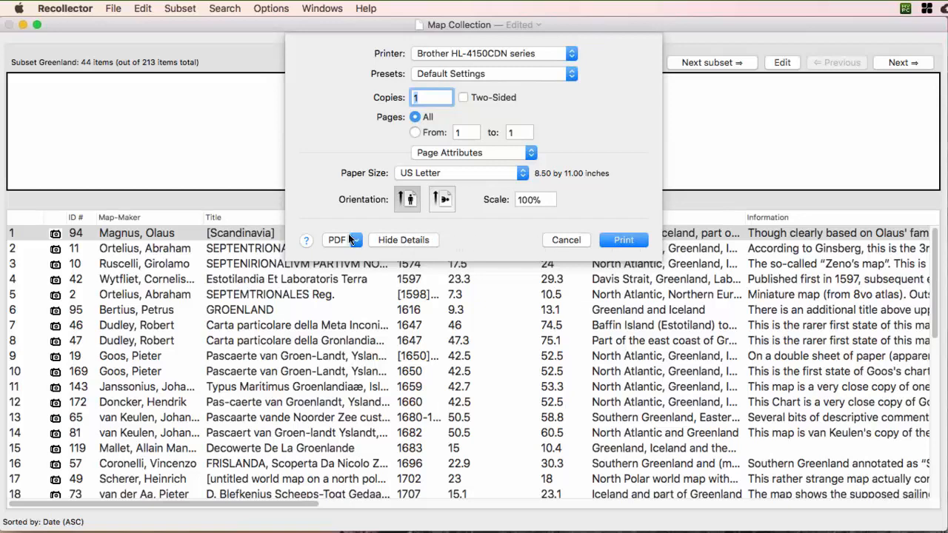
left_click(354, 241)
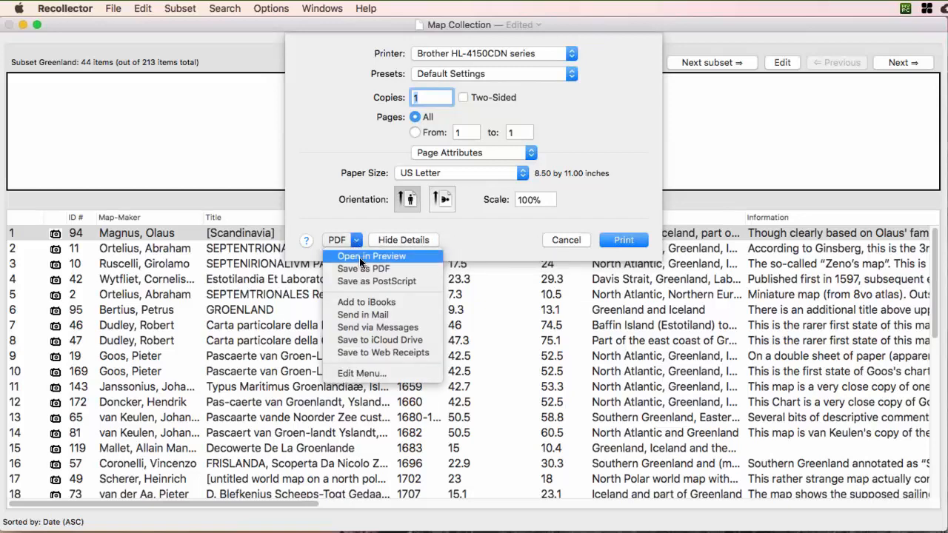
left_click(361, 260)
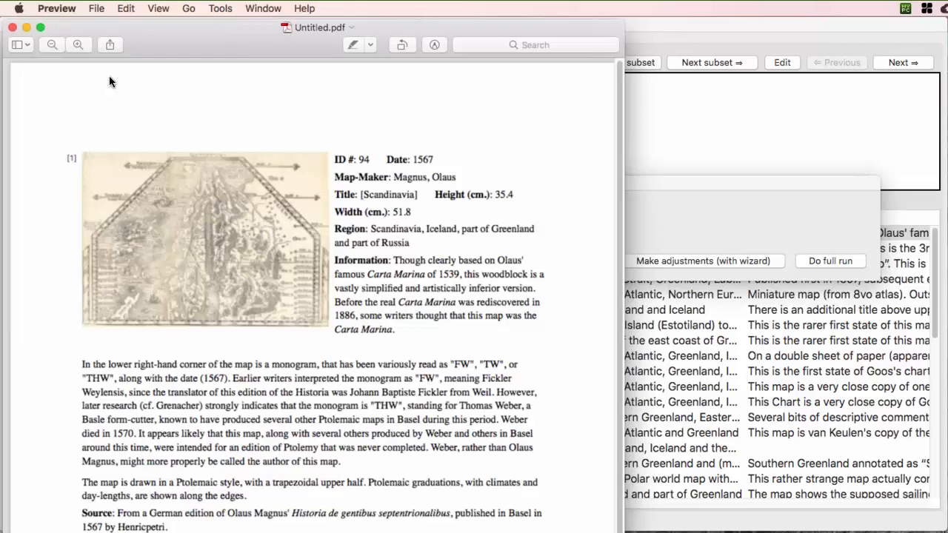
left_click(12, 27)
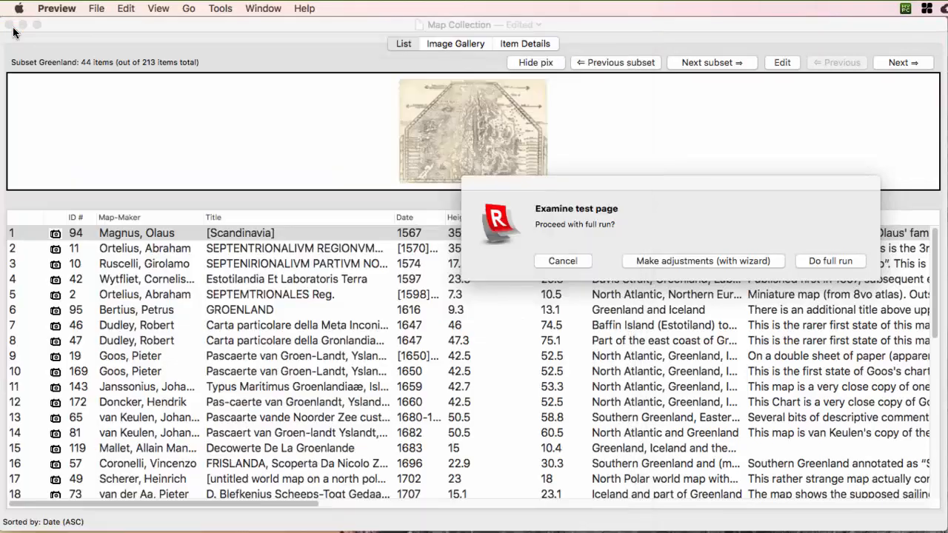
Step: Return to the wizard for adjustments and set the maximum image size to 200 points high and 200 points wide
left_click(680, 261)
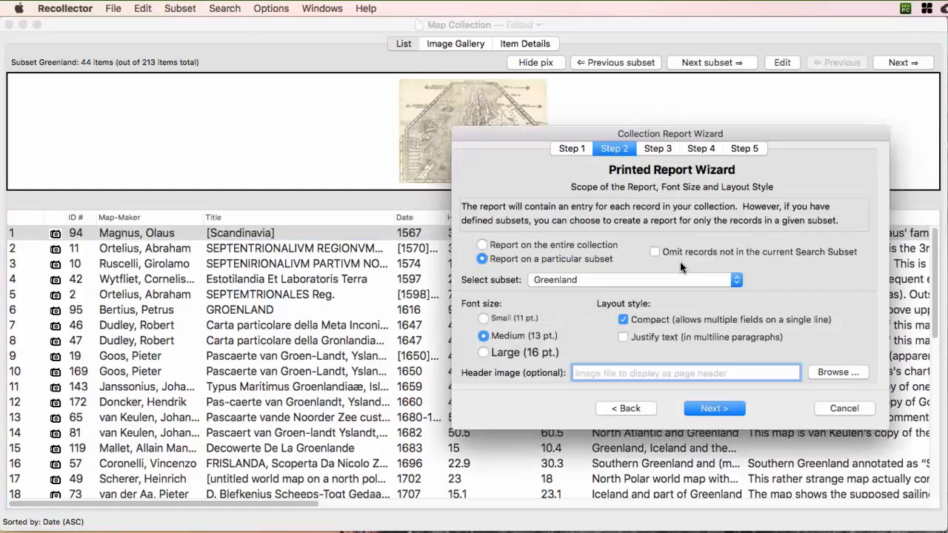
left_click(705, 412)
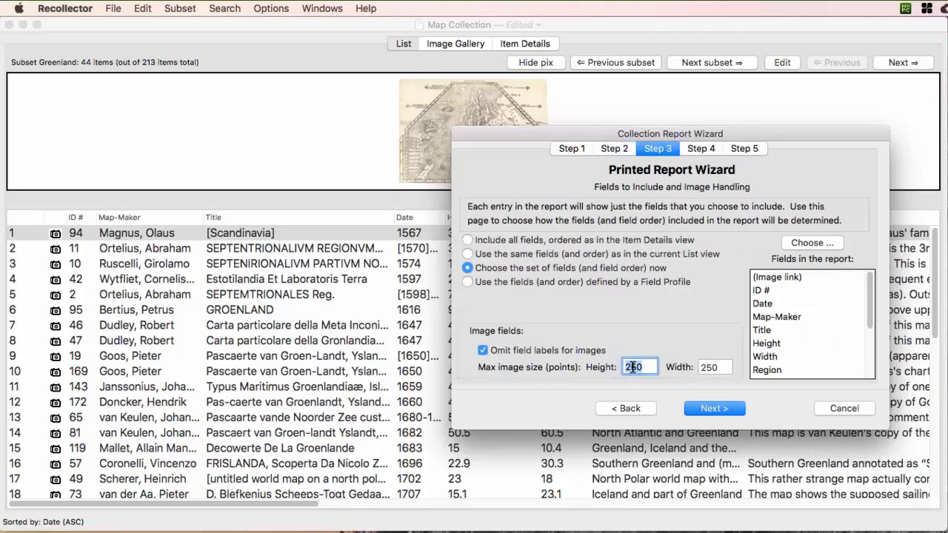
left_click(637, 367)
key("BackSpace")
key("BackSpace")
type("00")
left_click(722, 367)
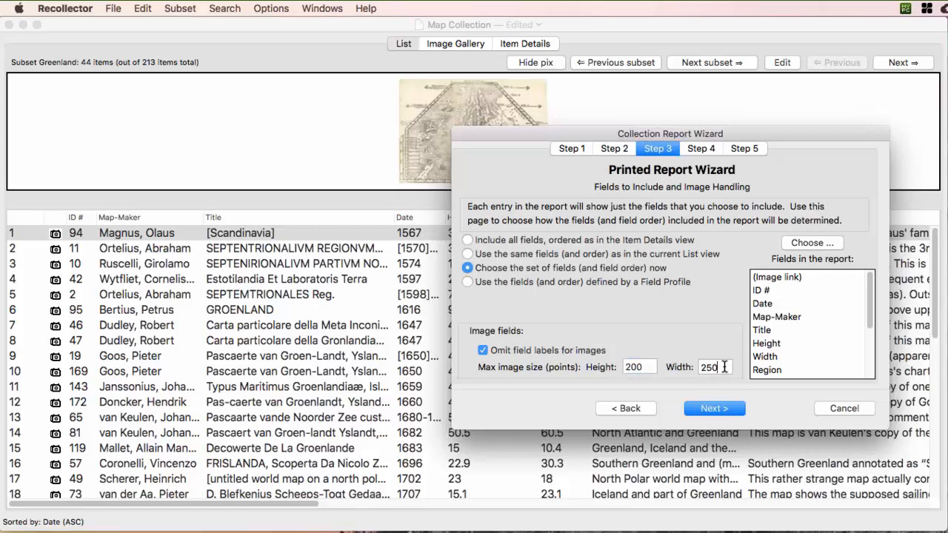
key("BackSpace")
key("BackSpace")
type("0")
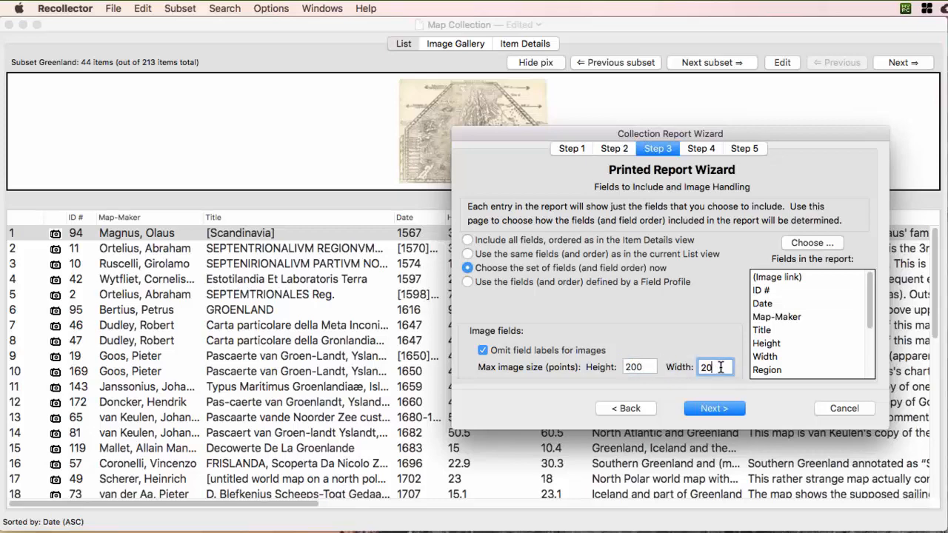
type("0")
Step: Finish the wizard with the remaining settings kept and generate a test run of only the report's first page
left_click(707, 409)
left_click(707, 409)
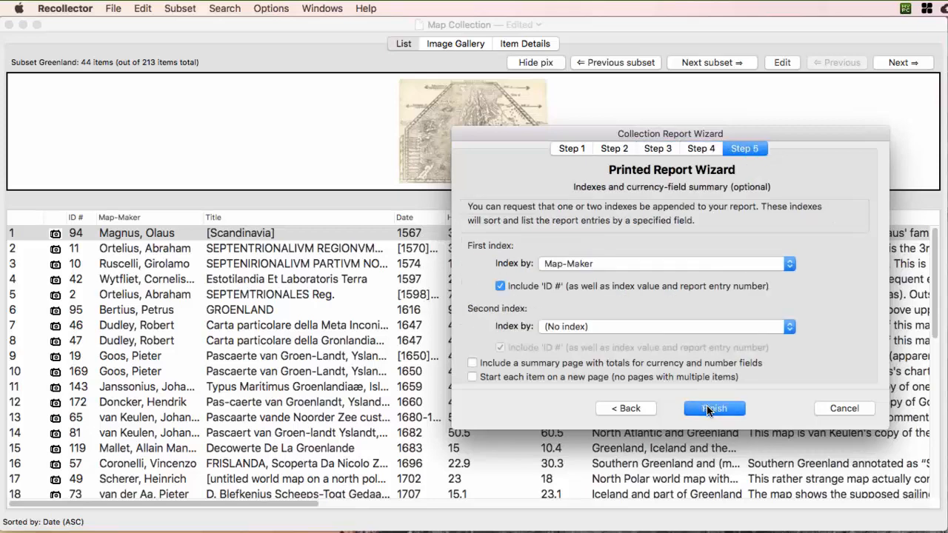
left_click(707, 409)
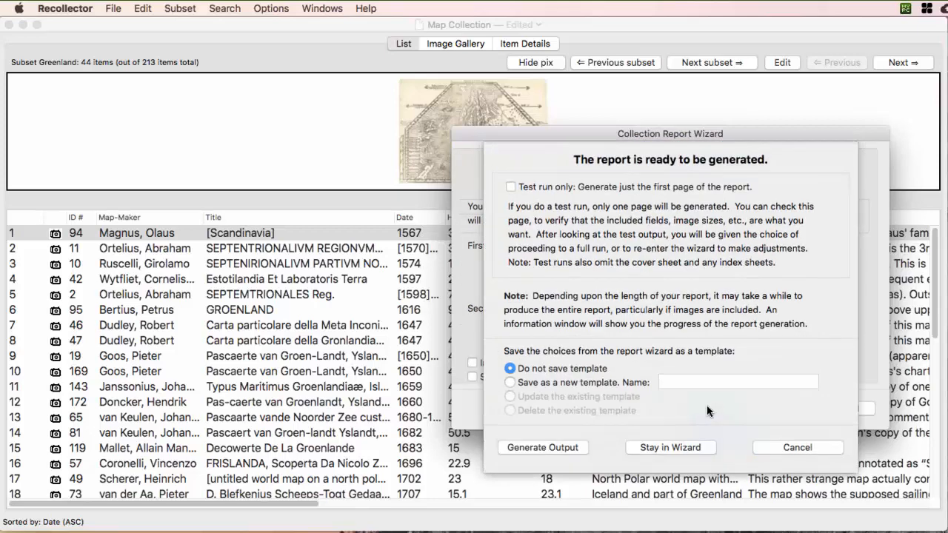
left_click(520, 190)
left_click(542, 447)
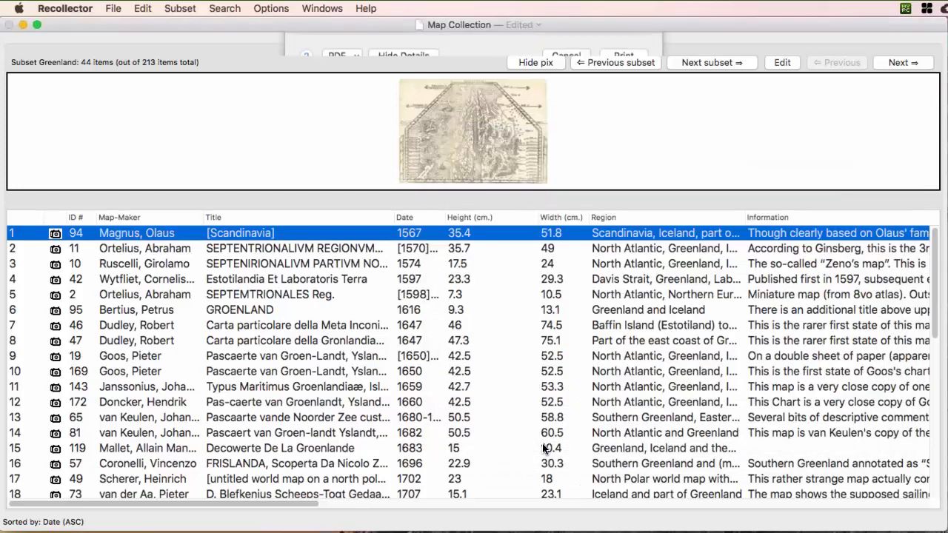
Step: Open the test page as a PDF in Preview, examine its image size and layout, and close it
left_click(356, 240)
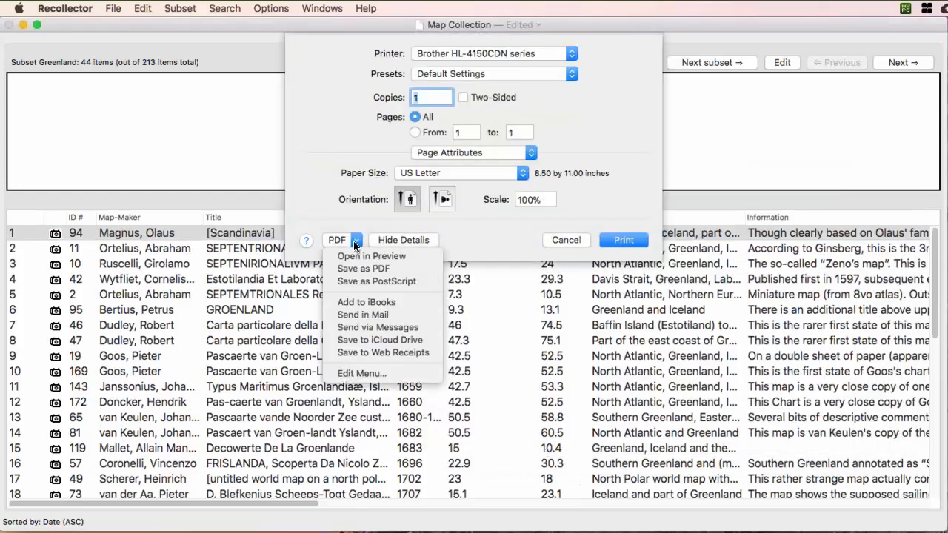
left_click(356, 256)
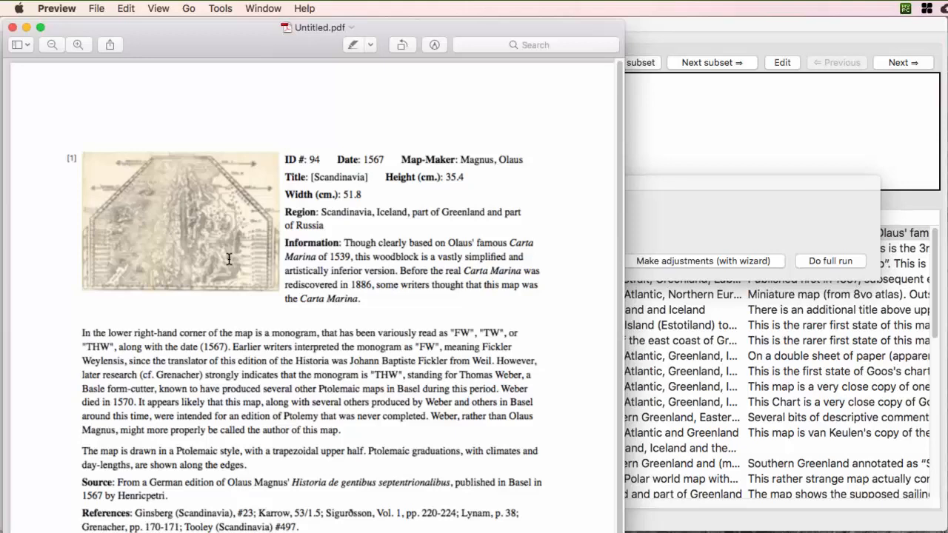
left_click(13, 28)
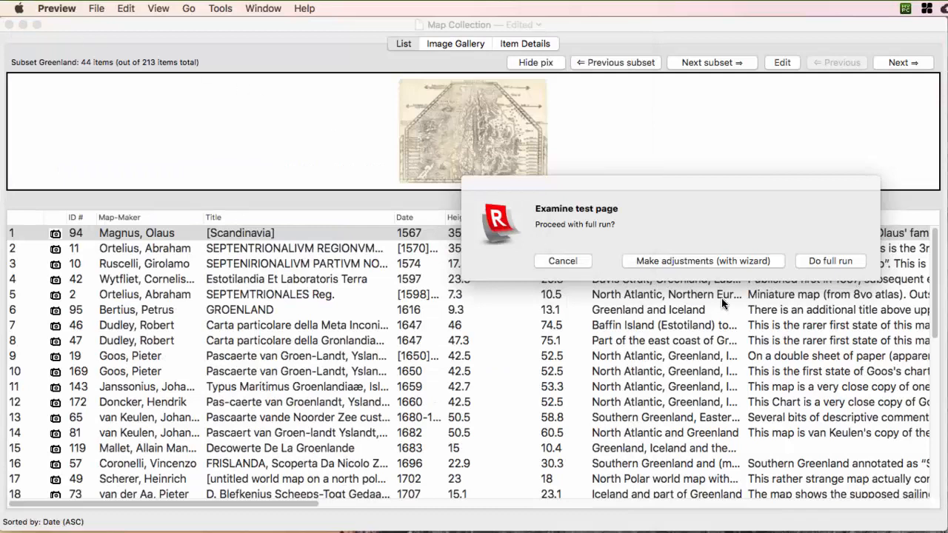
Step: Re-enter the report wizard for adjustments and proceed through all its pages to the final generation options, keeping every setting
left_click(685, 260)
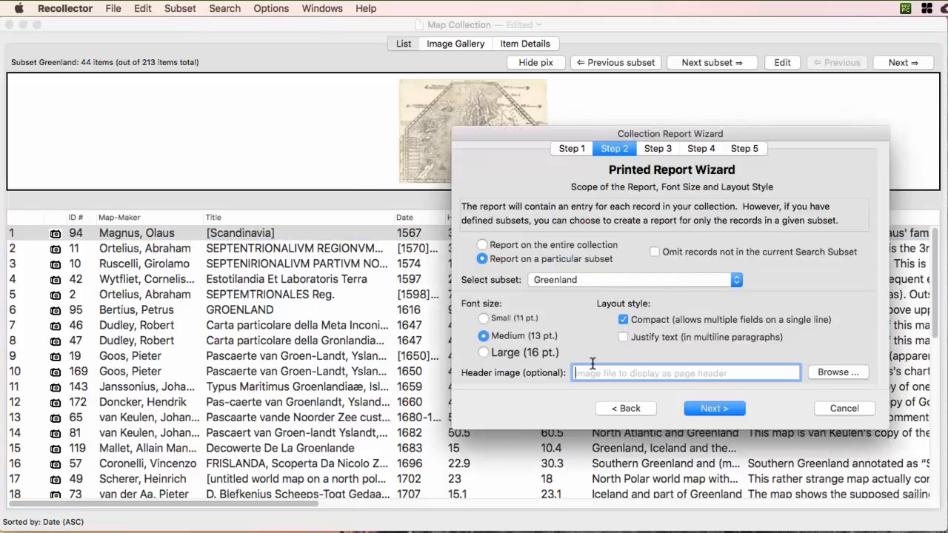
left_click(715, 409)
left_click(720, 409)
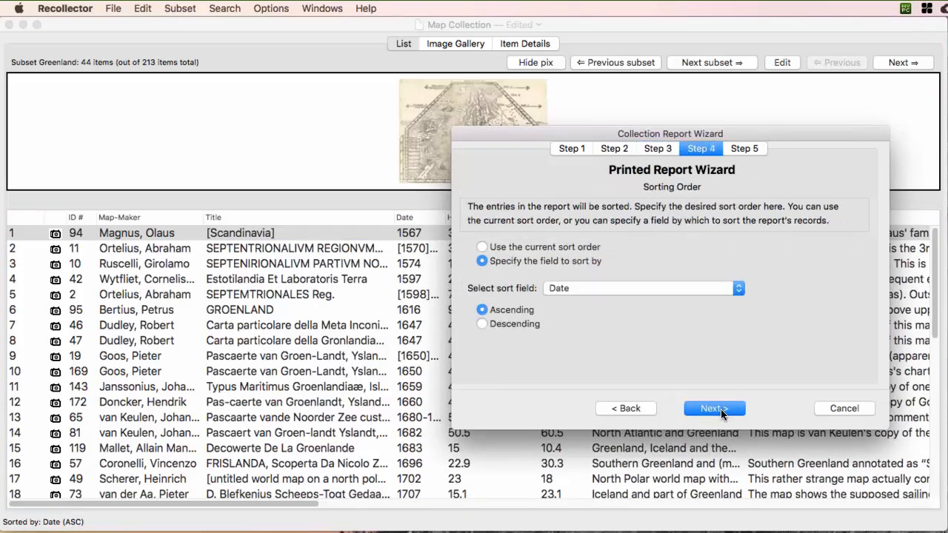
left_click(720, 408)
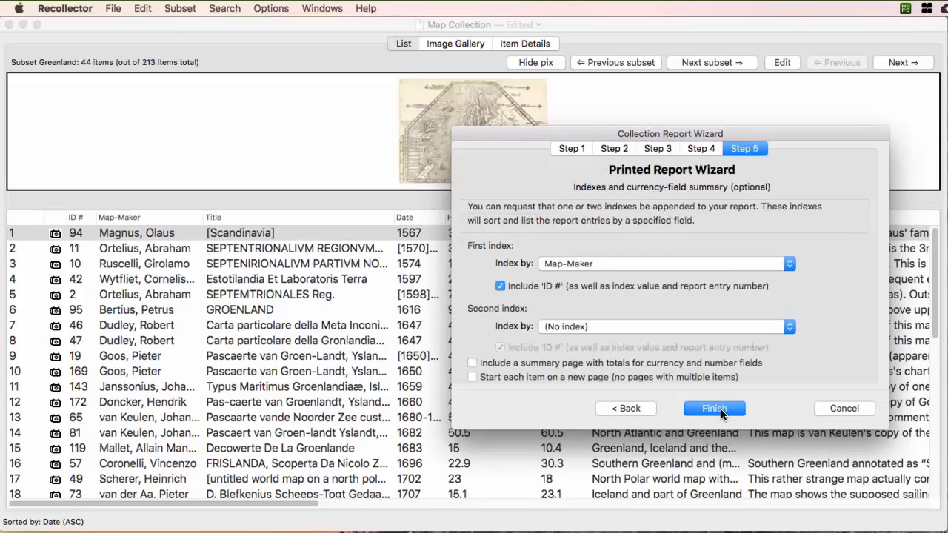
left_click(720, 408)
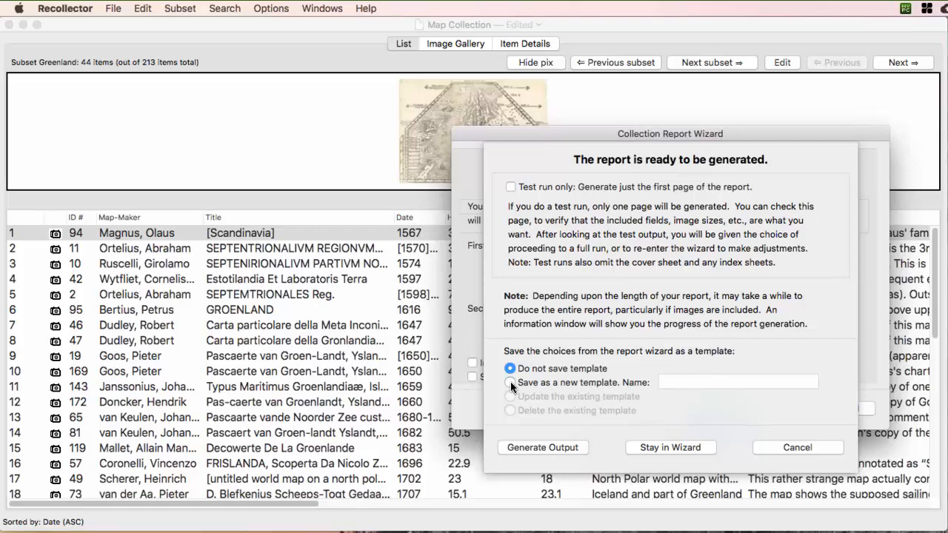
Step: Save the wizard choices as a new template named "Report template #1" and generate the full report
left_click(510, 383)
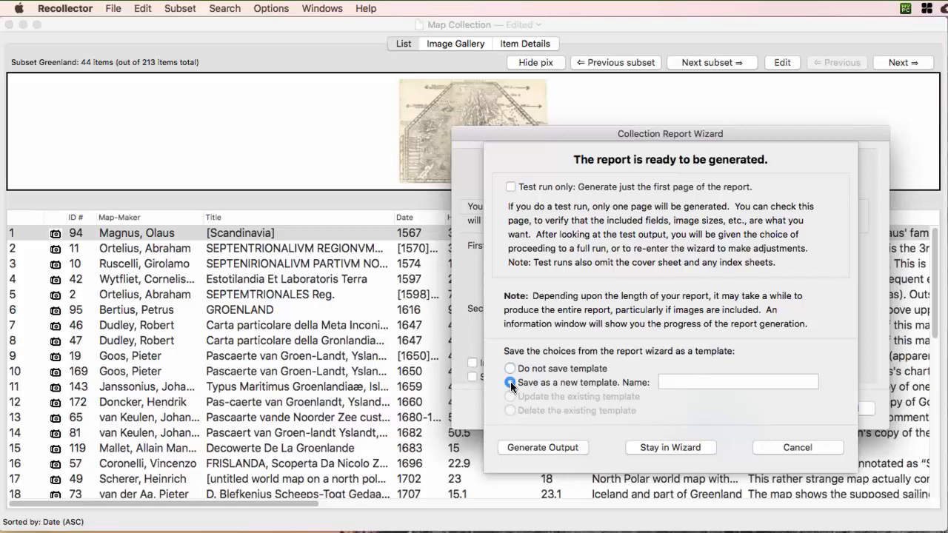
left_click(679, 380)
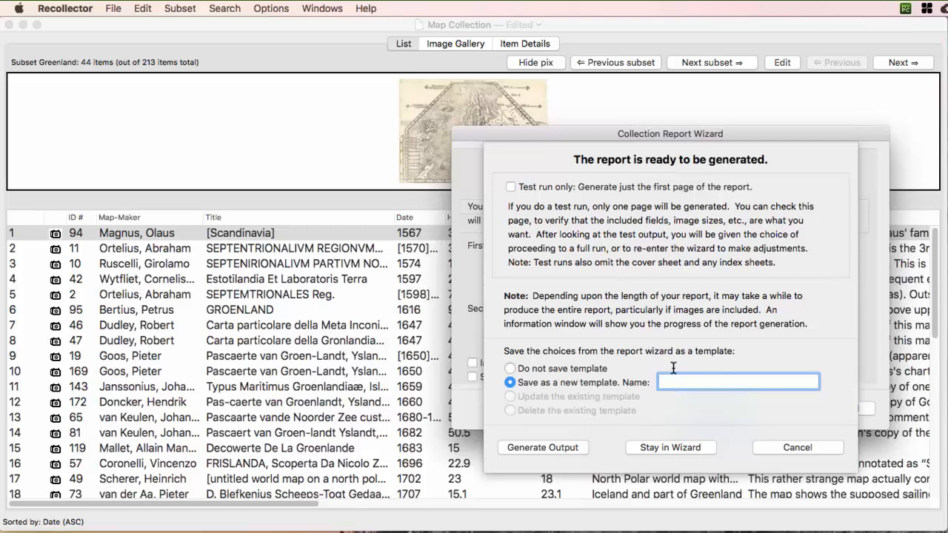
type("Report template #1")
left_click(547, 446)
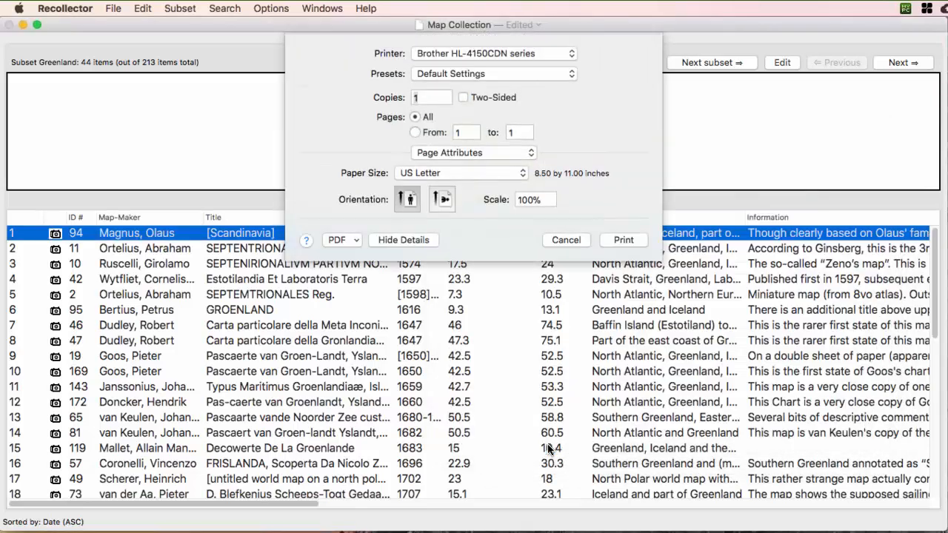
Step: Open the full report as a PDF in Preview and view its entire cover sheet
left_click(358, 240)
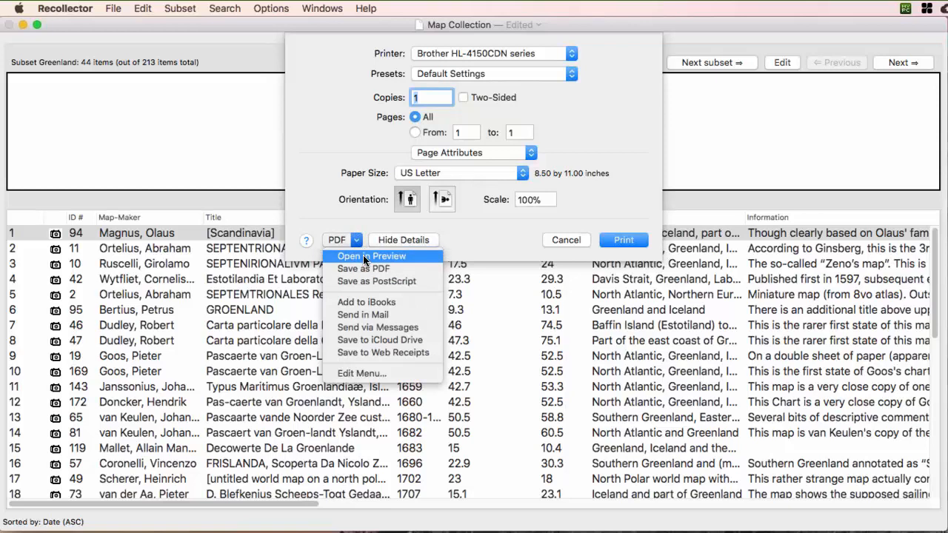
left_click(363, 257)
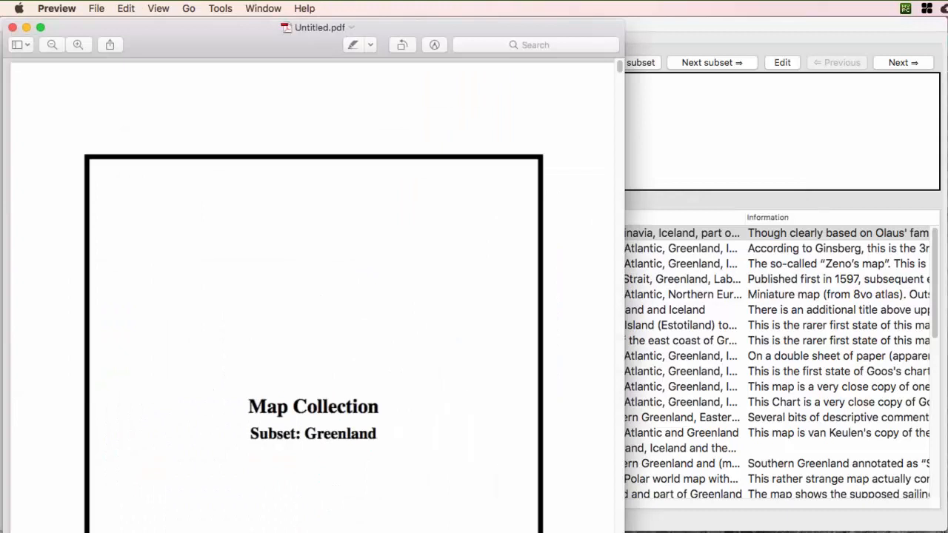
mouse_move(625, 532)
left_mouse_down()
mouse_move(609, 532)
mouse_move(607, 504)
mouse_move(608, 529)
left_mouse_up()
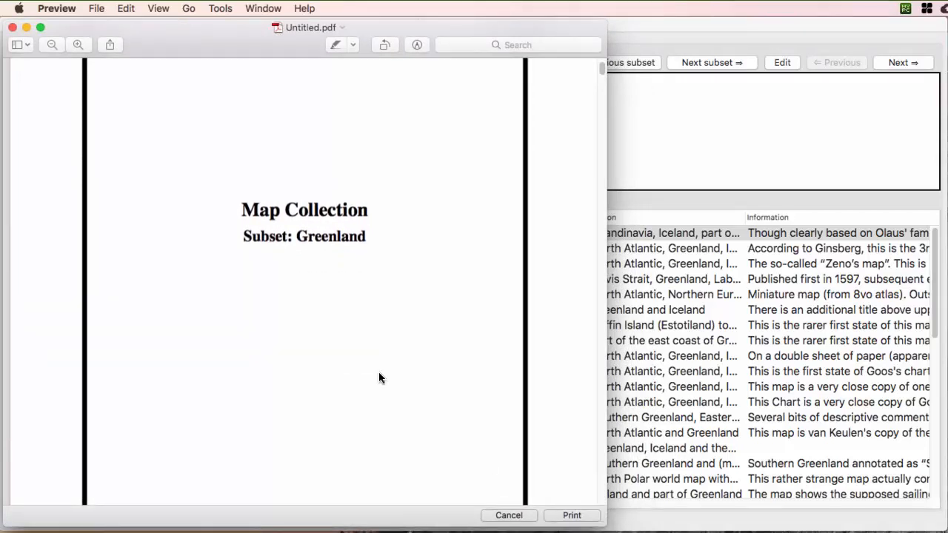
left_click(48, 44)
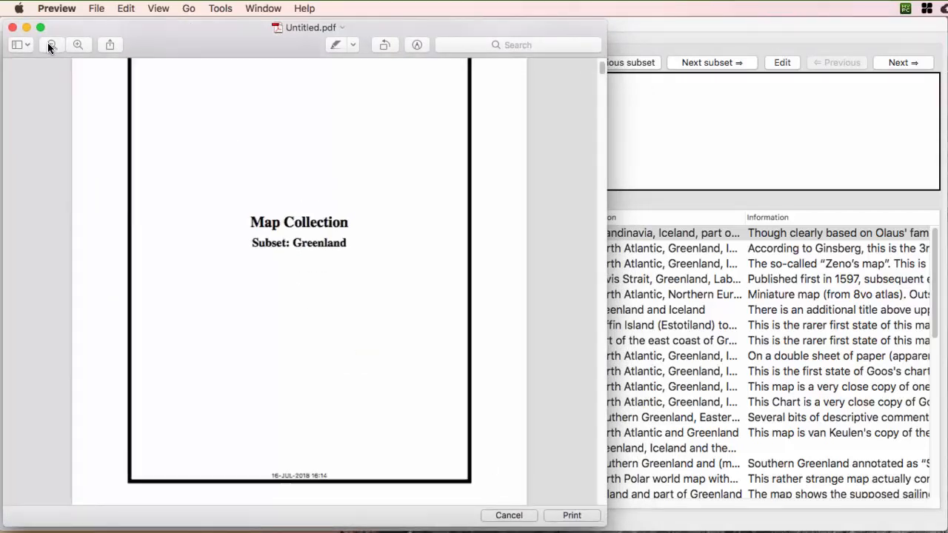
left_click(48, 44)
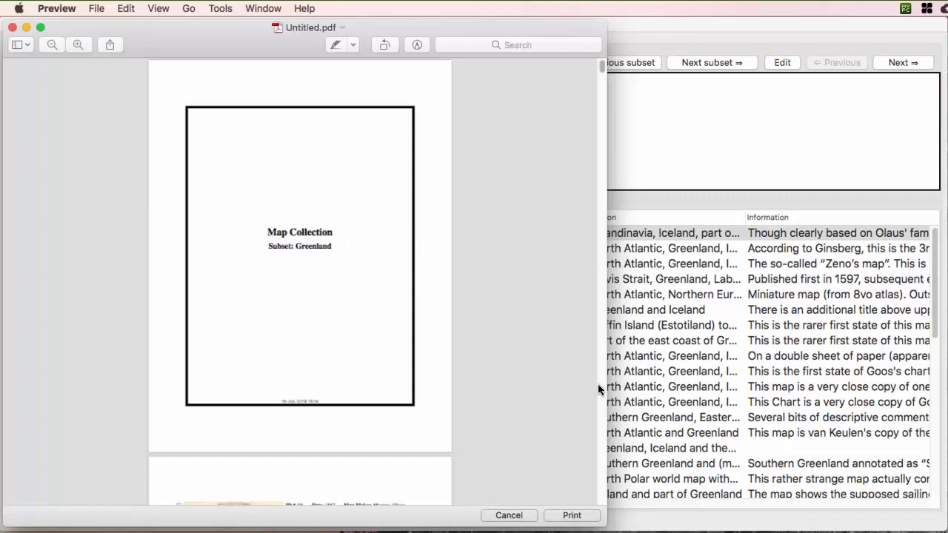
Step: Look through the report's map entries, checking the images, fields and date order across the pages
scroll(600, 389, "down", 5)
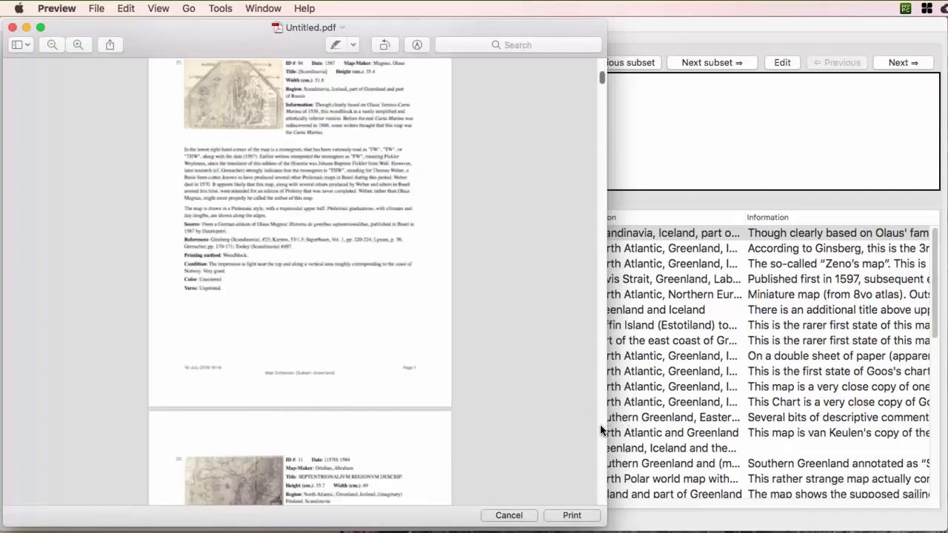
scroll(601, 429, "down", 10)
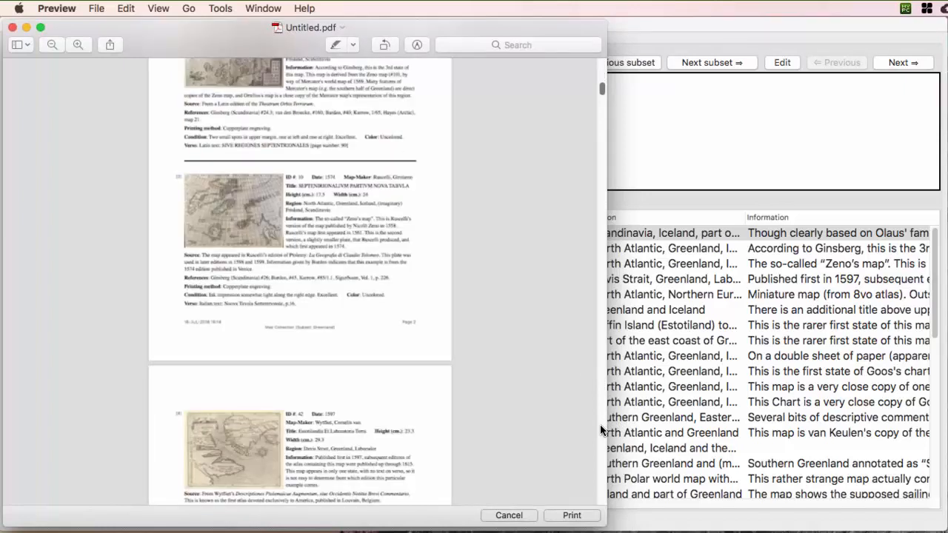
scroll(601, 430, "down", 10)
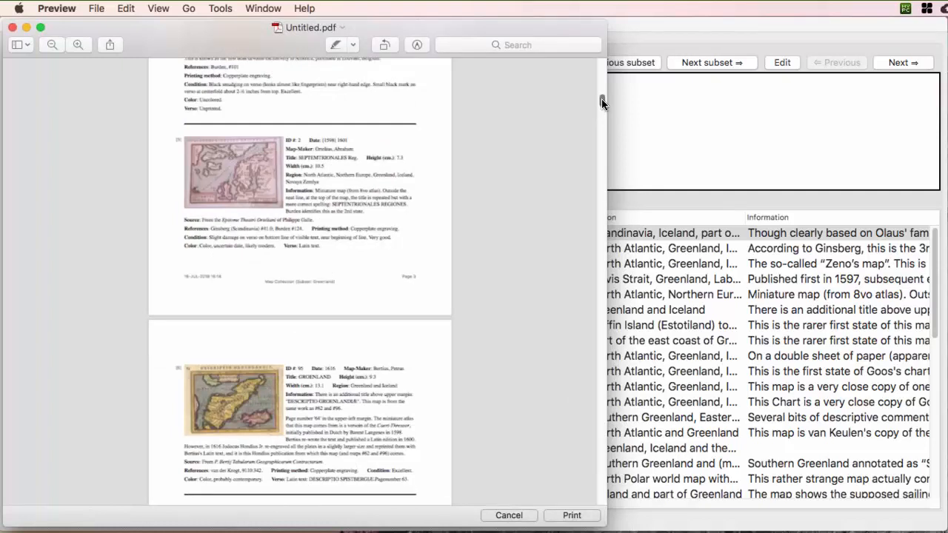
scroll(602, 94, "up", 5)
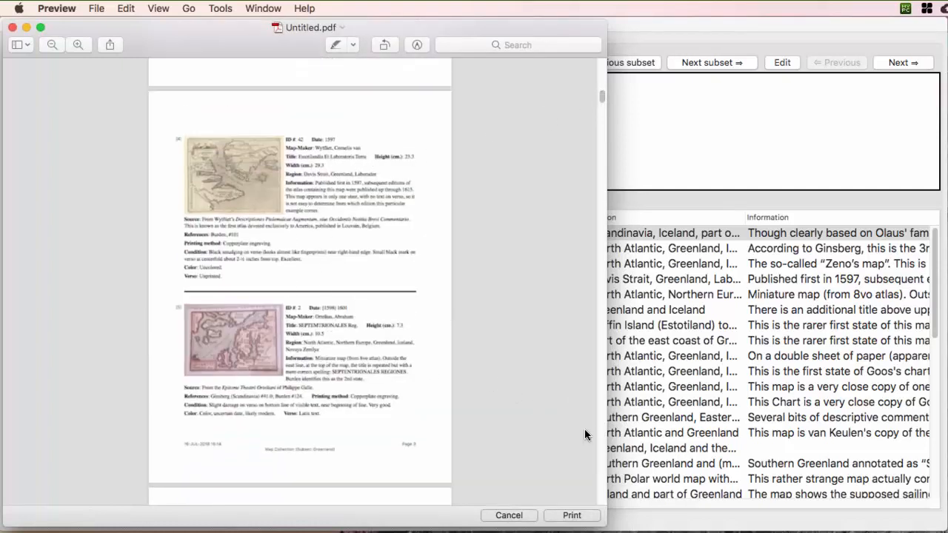
scroll(602, 429, "down", 10)
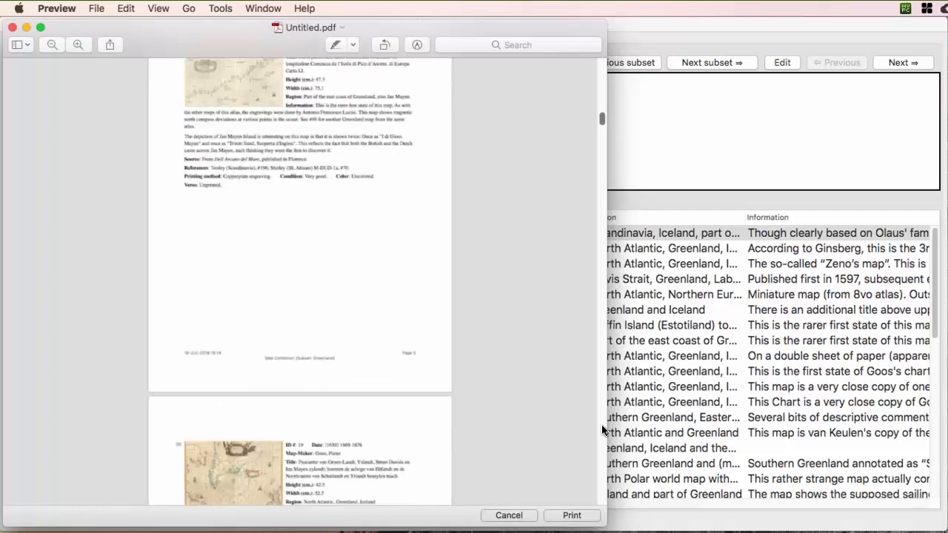
scroll(602, 429, "down", 10)
scroll(603, 429, "down", 10)
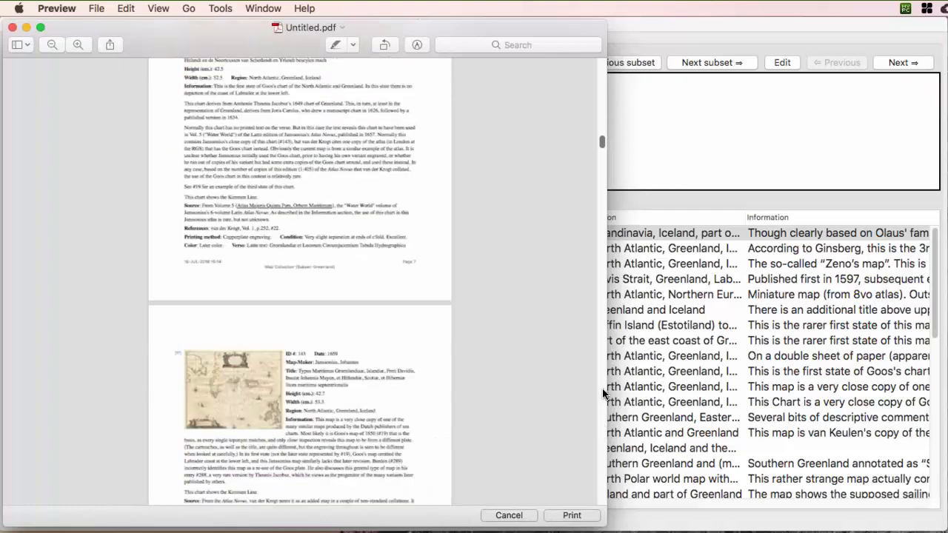
Step: Examine the Map-Maker index at the end of the report at a readable size, and close the PDF
left_click_drag(599, 139, 599, 479)
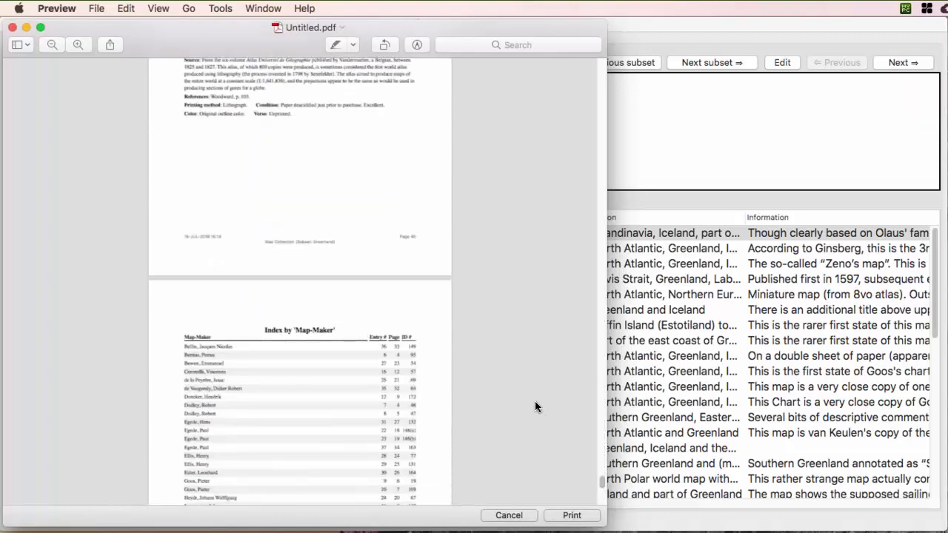
scroll(533, 401, "down", 3)
scroll(534, 400, "down", 3)
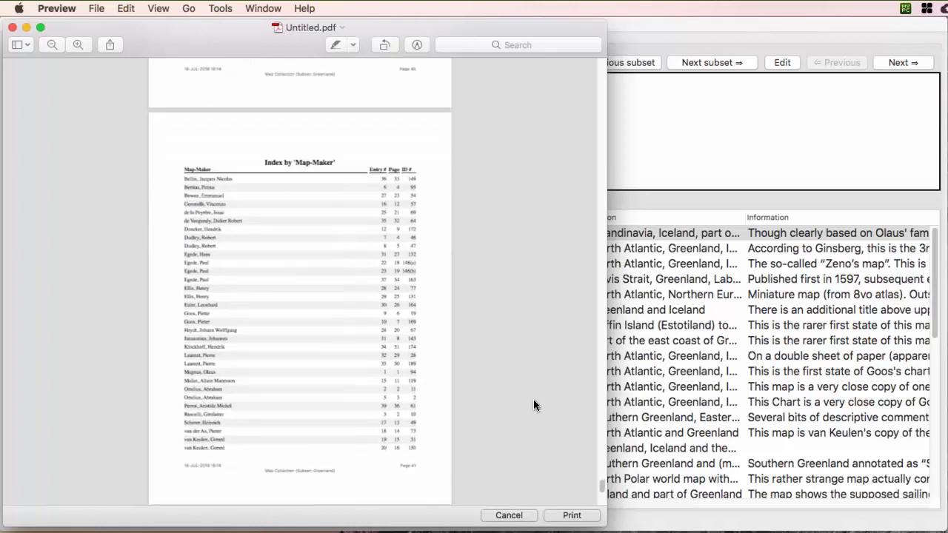
left_click(78, 46)
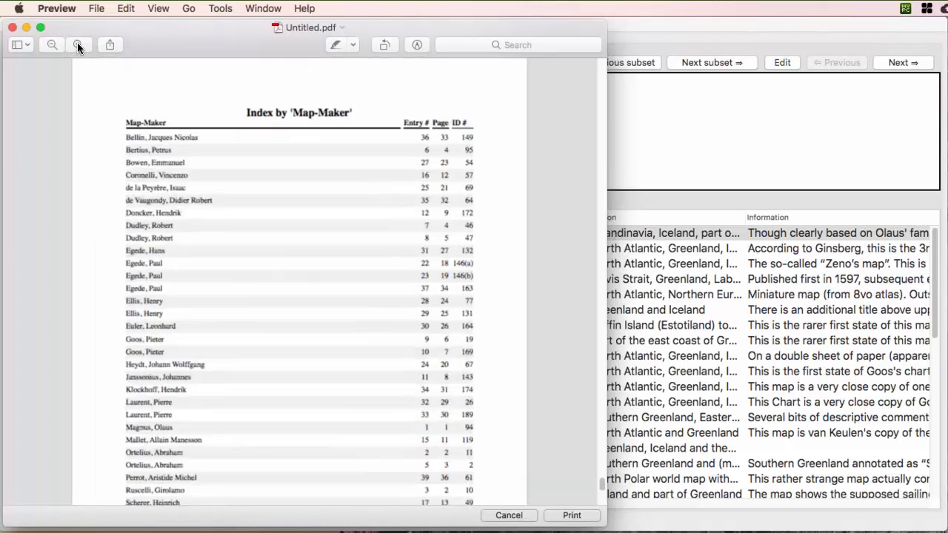
left_click(78, 45)
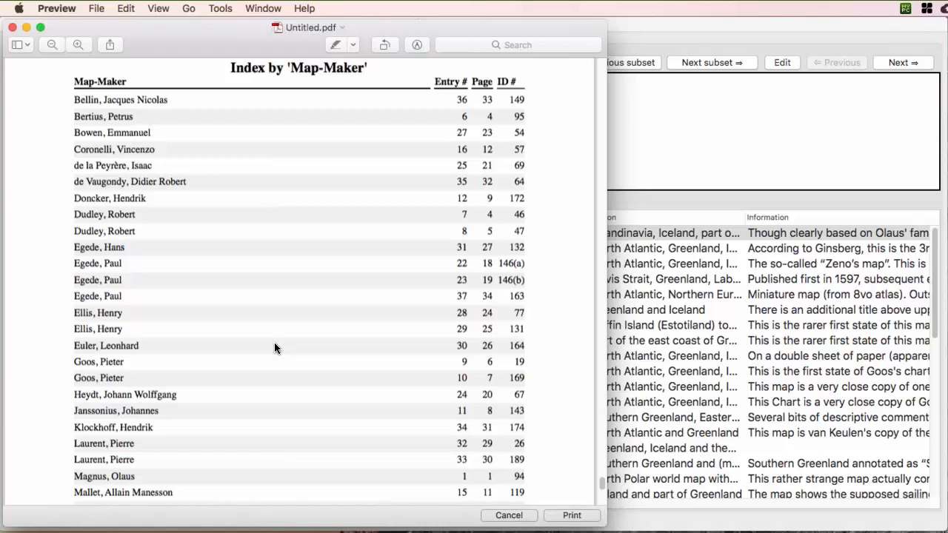
left_click(12, 28)
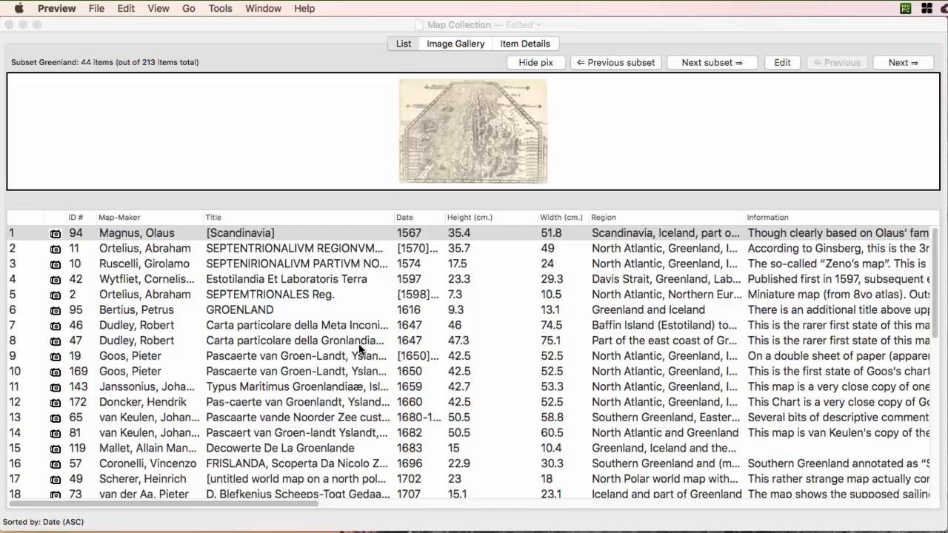
Step: Switch back to Recollector, restart the printed report wizard, load "Report template #1", and choose to stay in the wizard
left_click(96, 11)
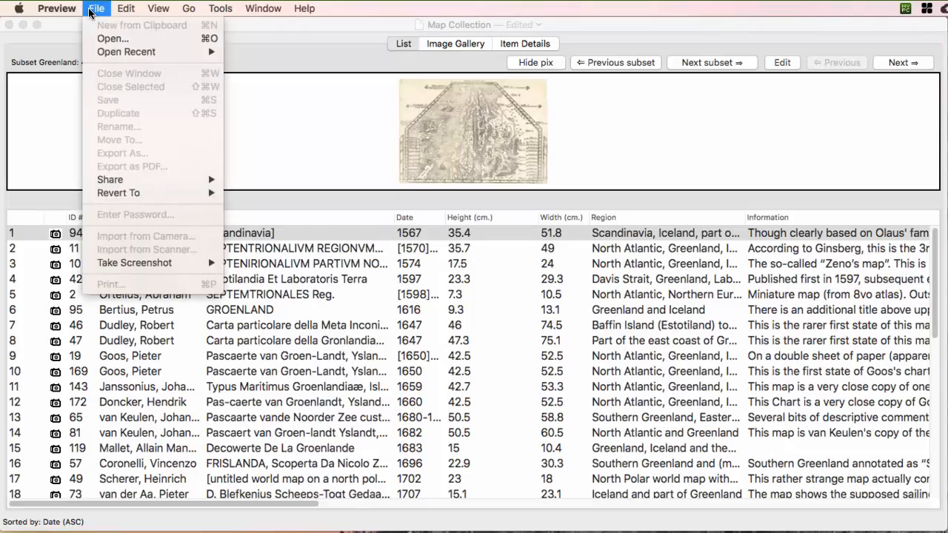
left_click(132, 57)
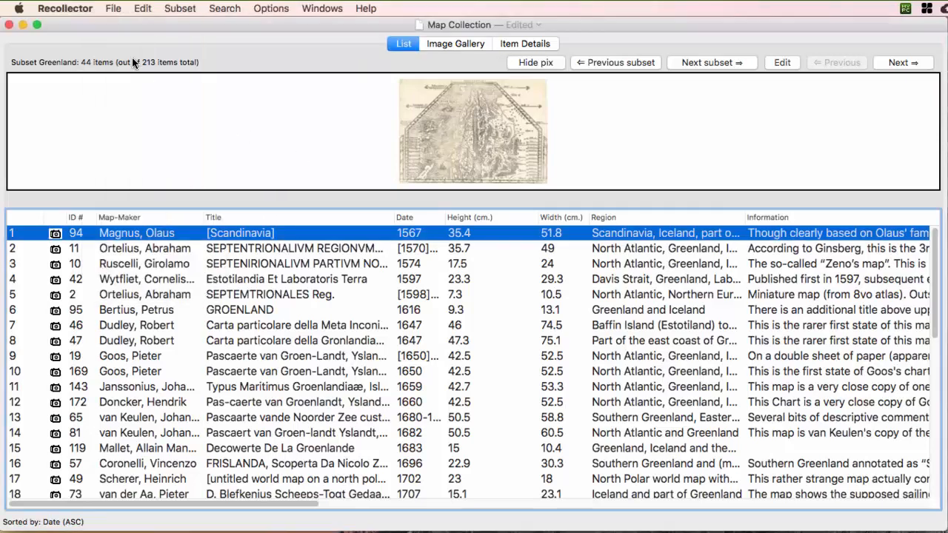
left_click(111, 8)
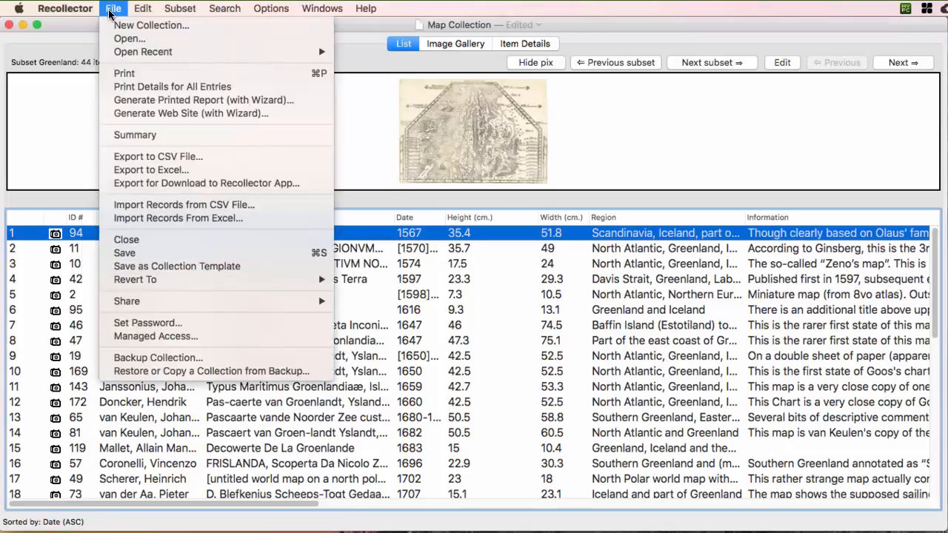
left_click(146, 103)
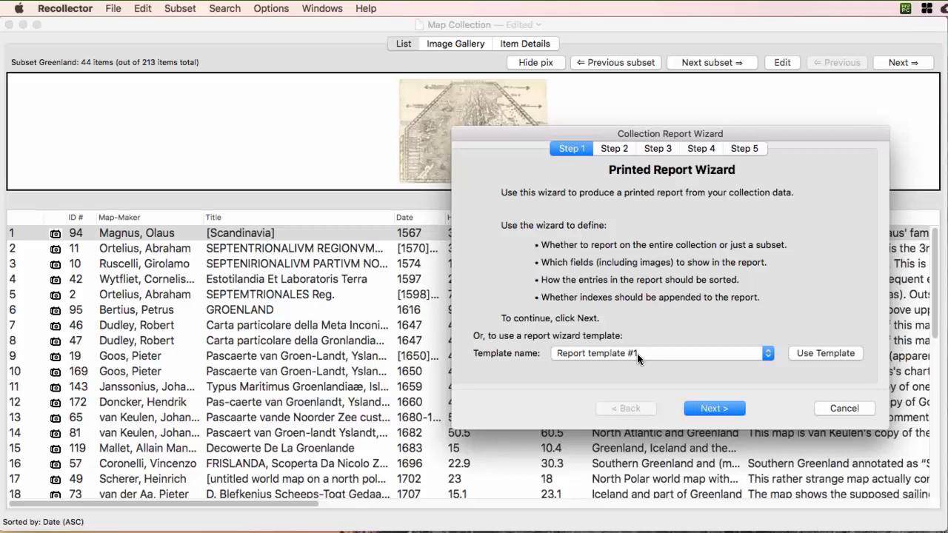
left_click(816, 352)
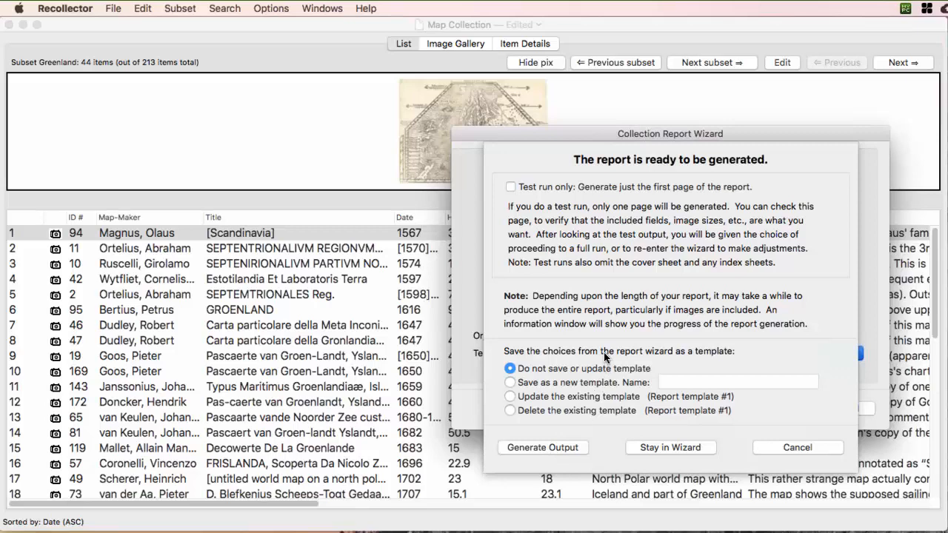
left_click(659, 448)
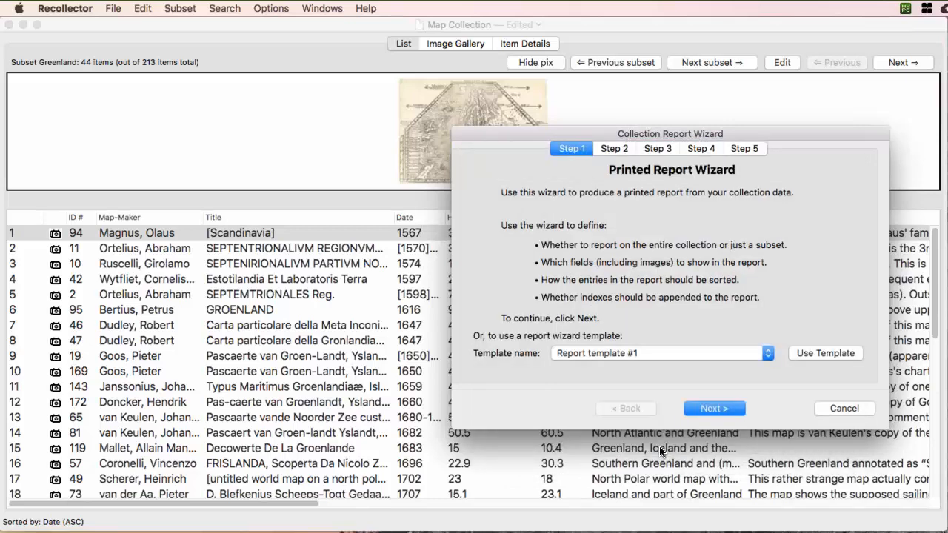
Step: Choose ReportBanner.png from the Desktop as the header image for the Greenland subset report
left_click(706, 409)
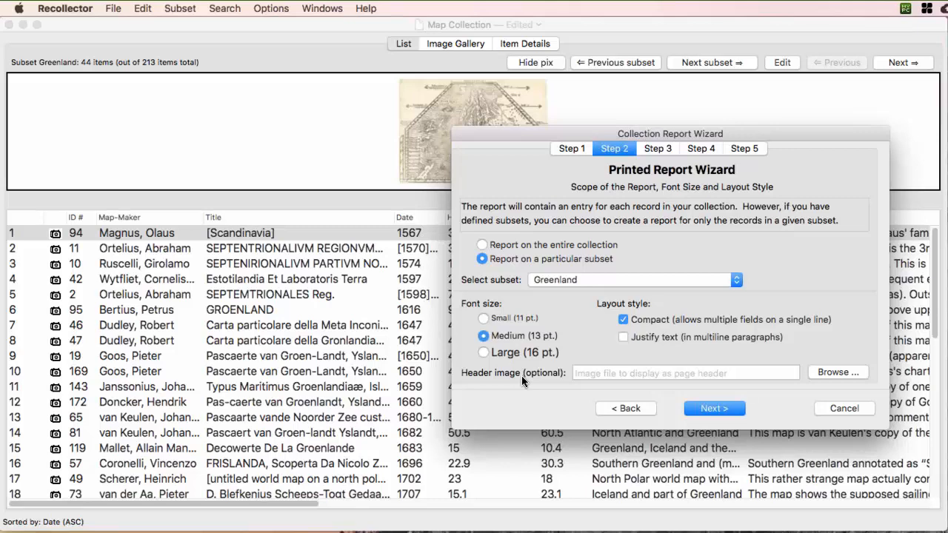
left_click(841, 373)
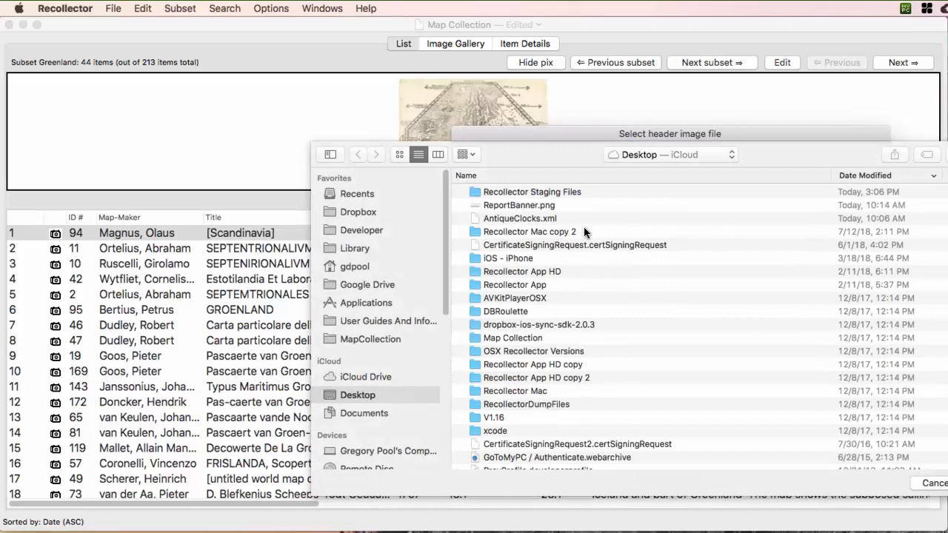
left_click(505, 208)
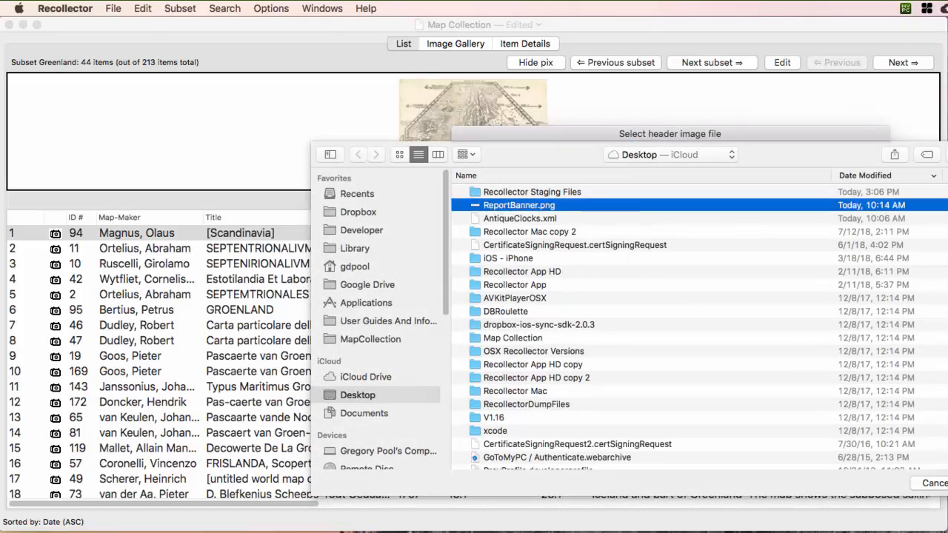
key("Return")
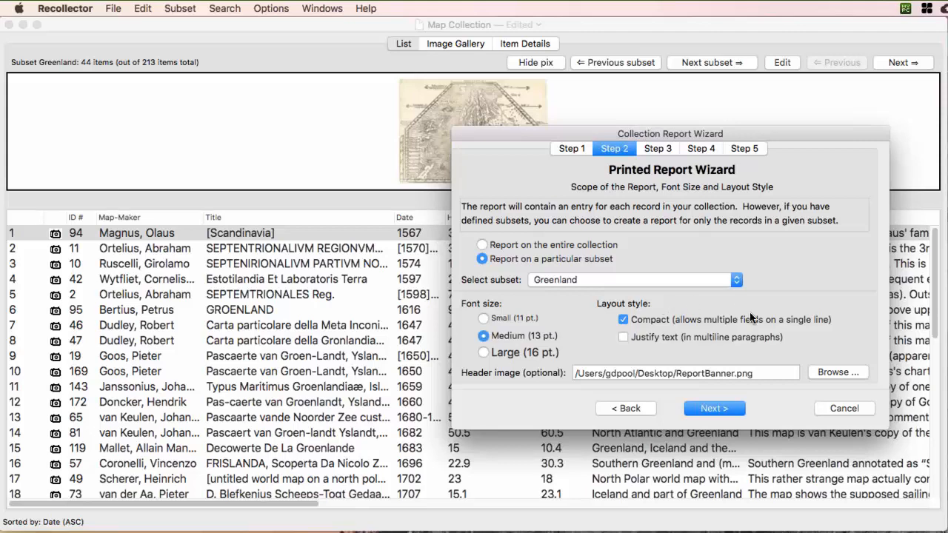
Step: Keep the template's remaining wizard settings and generate a test run of just the first page, without saving or updating the template
left_click(714, 408)
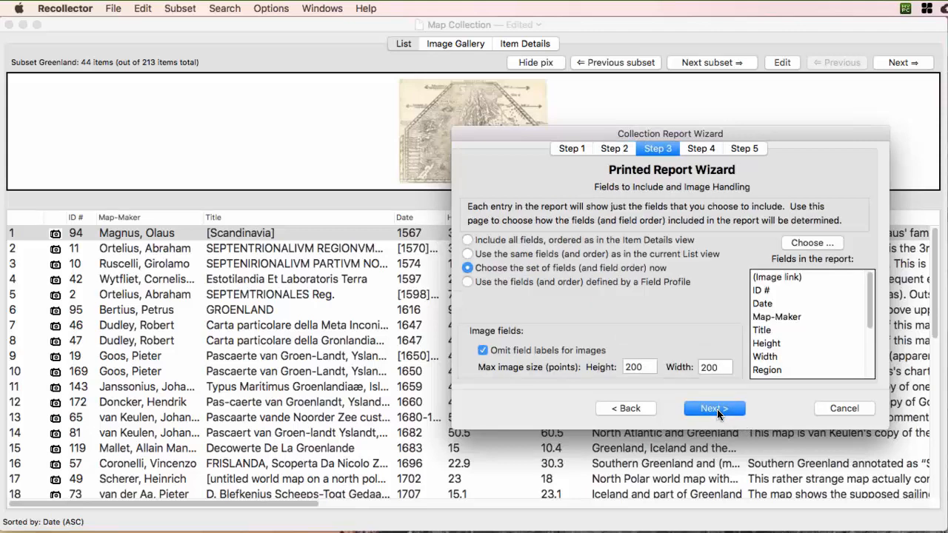
left_click(714, 407)
left_click(714, 408)
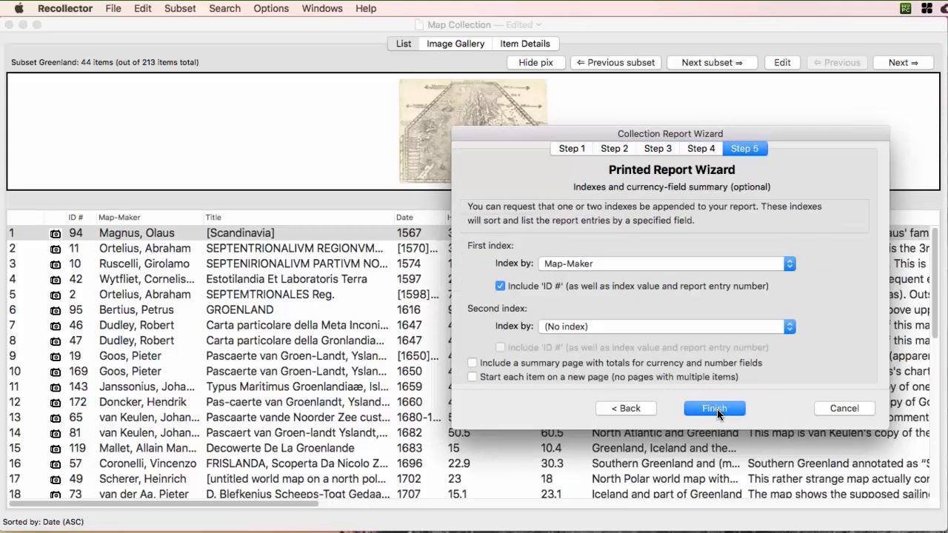
left_click(714, 408)
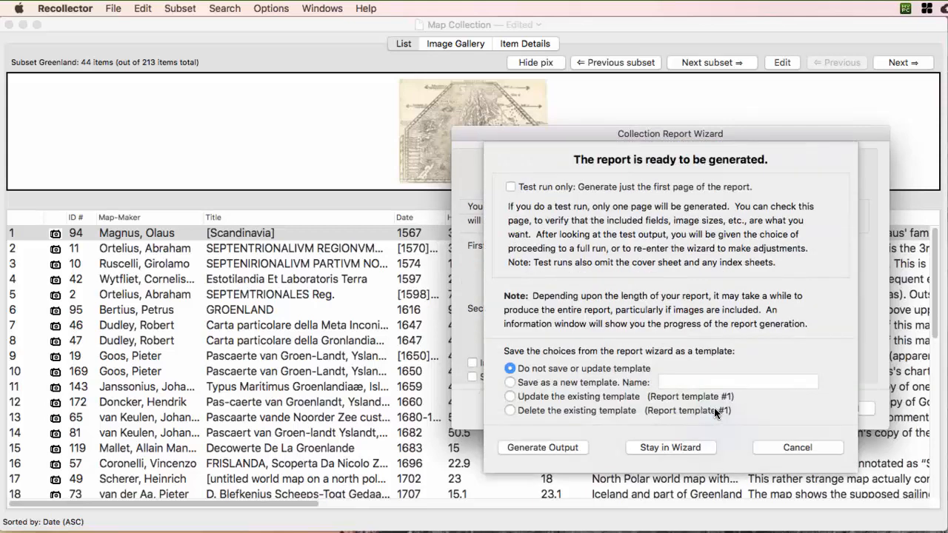
left_click(511, 187)
left_click(561, 446)
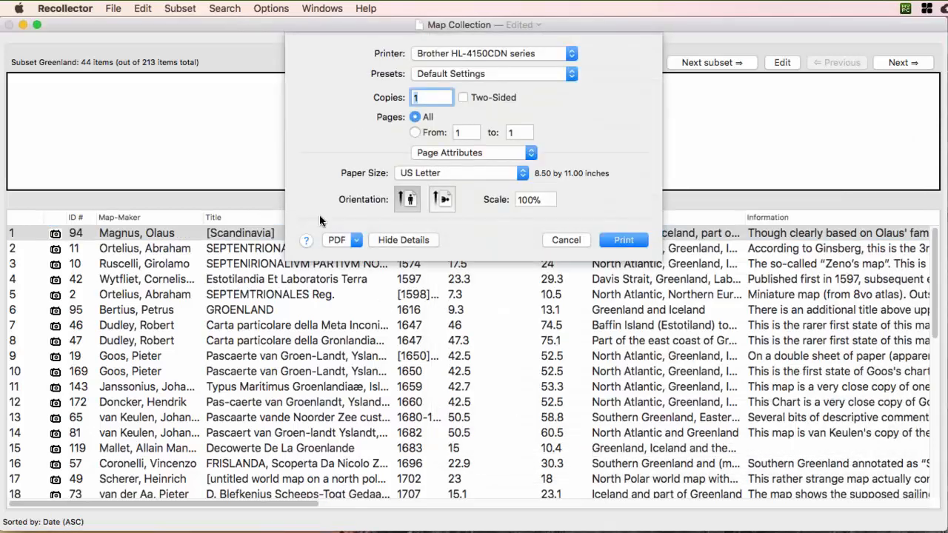
Step: Open the test page as a PDF in Preview to check its header image, close it, and cancel the full run
left_click(356, 240)
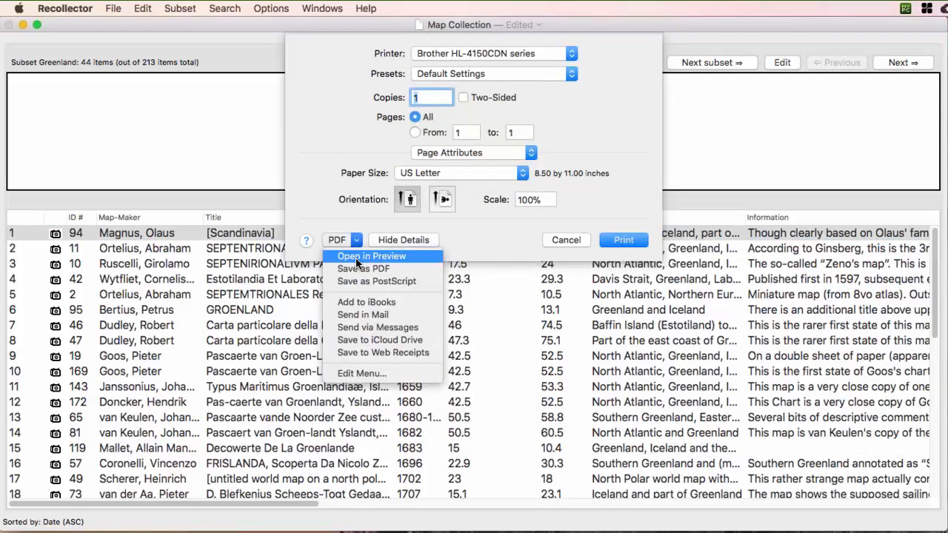
left_click(356, 256)
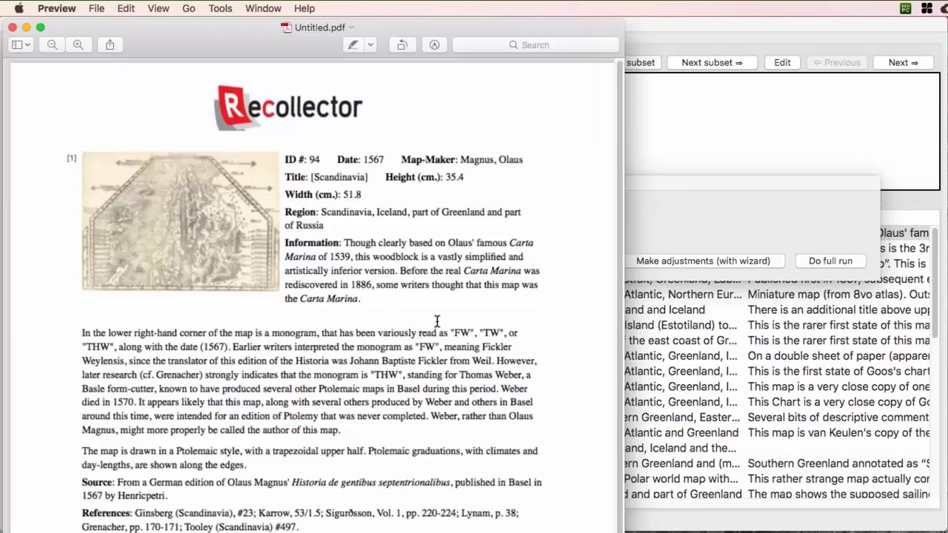
left_click(12, 28)
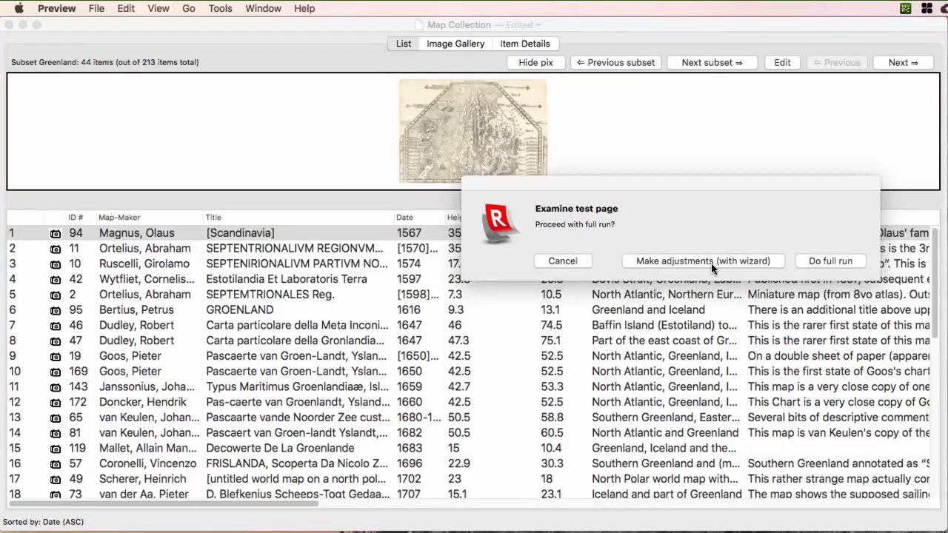
left_click(559, 263)
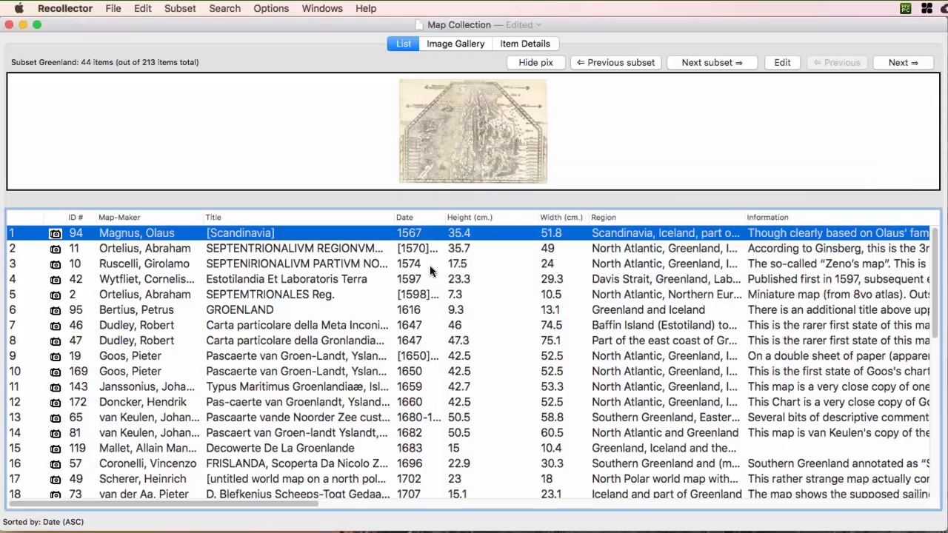